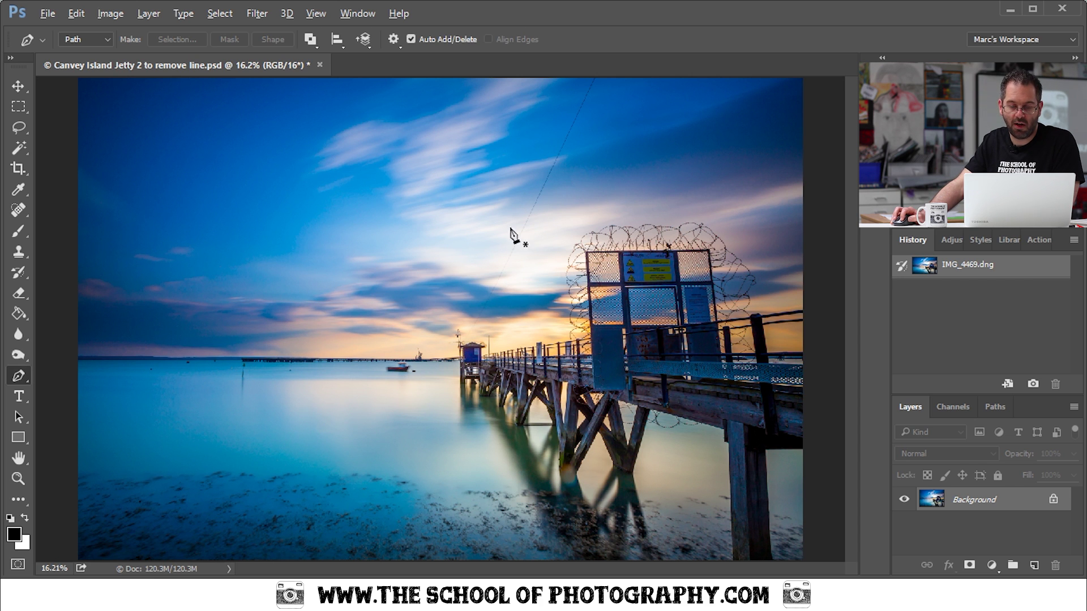
Draw a straight pen path from the cable's top end to the jetty hut, adding a midway anchor.
left_click(595, 78)
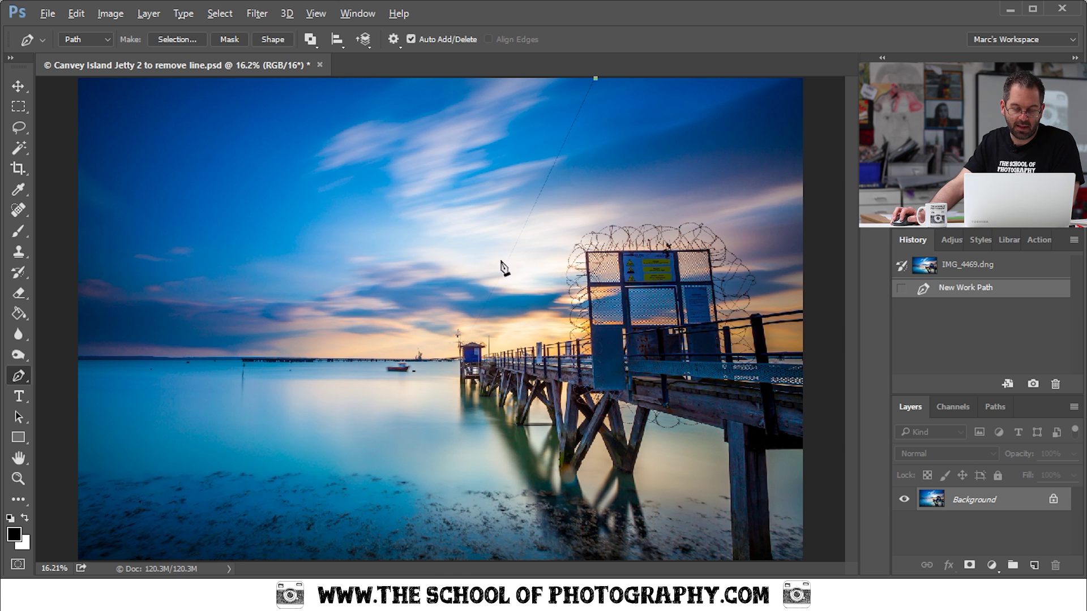
left_click(467, 340)
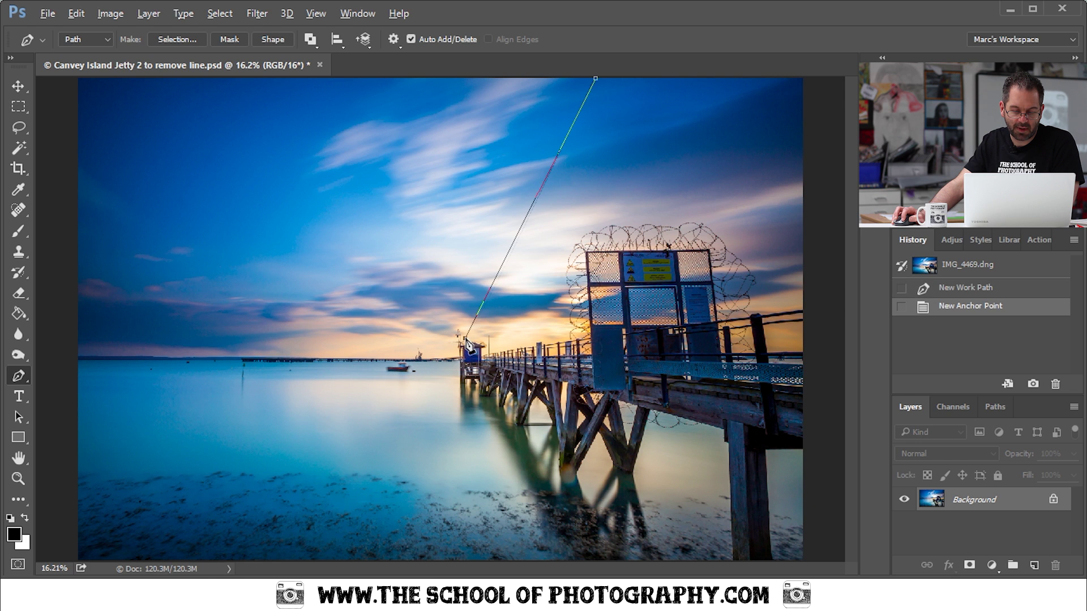
left_click(506, 260)
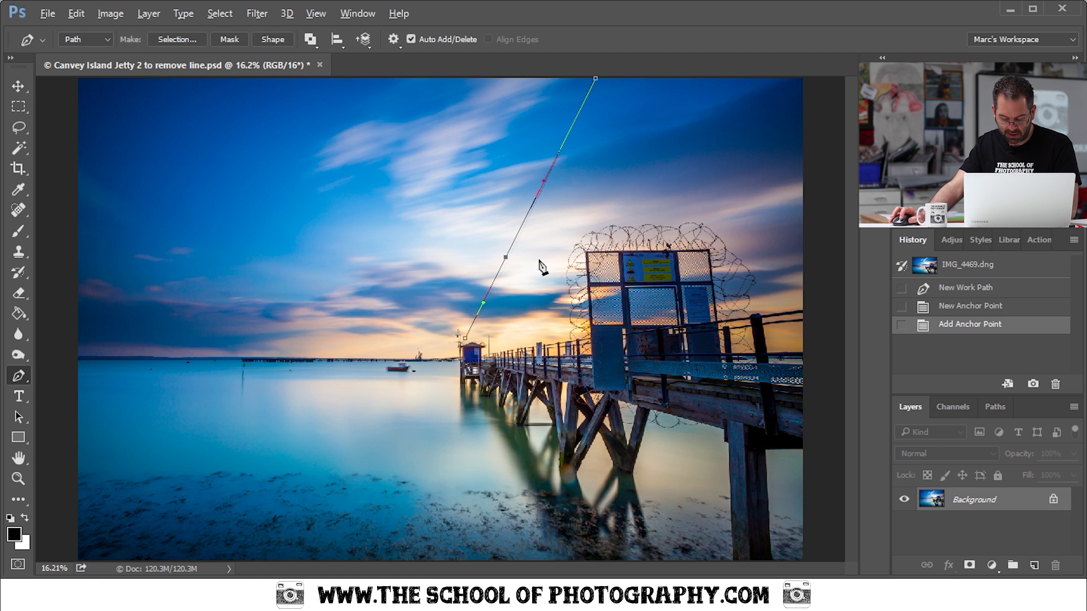
Zoom to 66.7% on the top edge and nudge the path's top anchor onto the cable's end.
key("ctrl+plus")
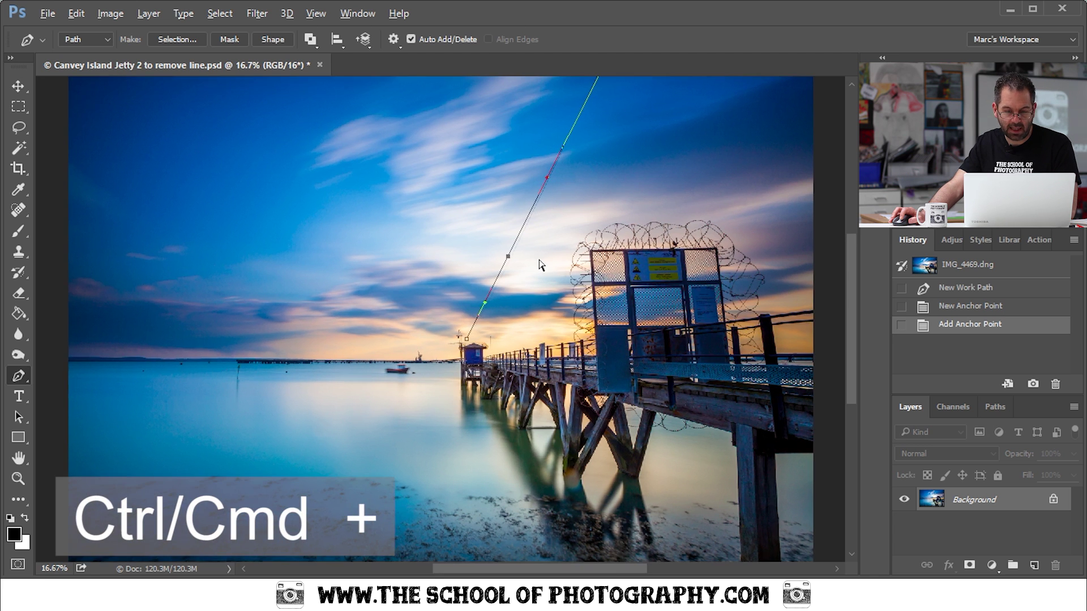
key("ctrl+plus")
key("ctrl+plus")
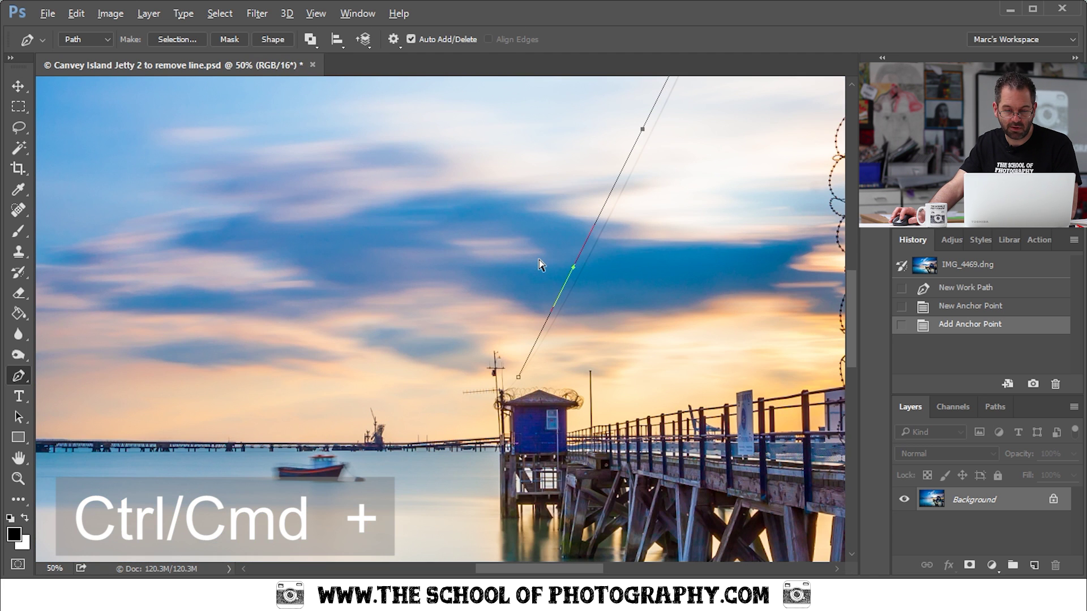
key("ctrl+plus")
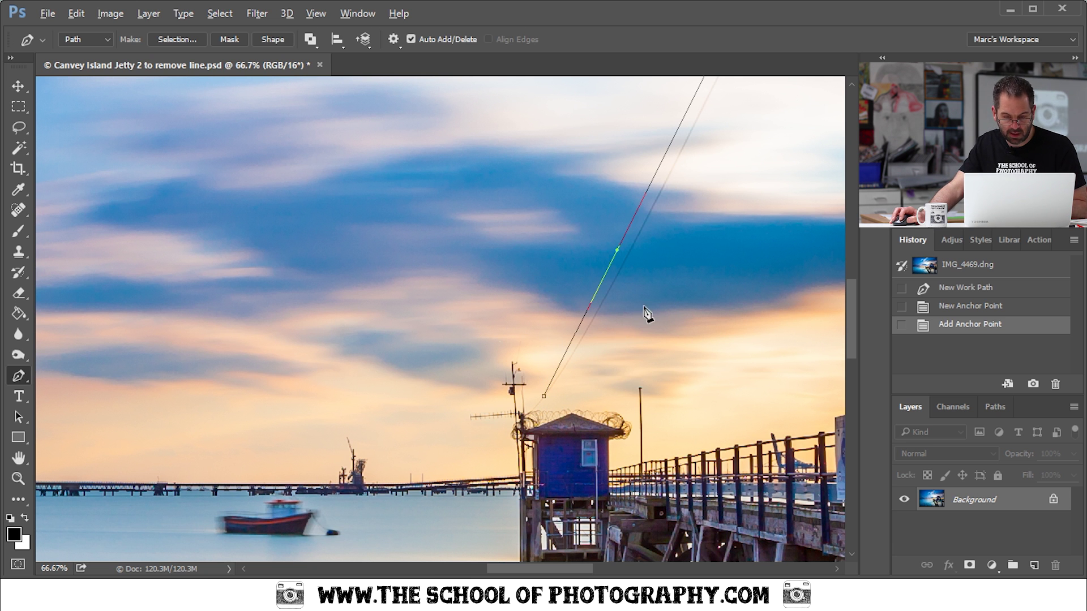
left_click_drag(694, 192, 576, 347)
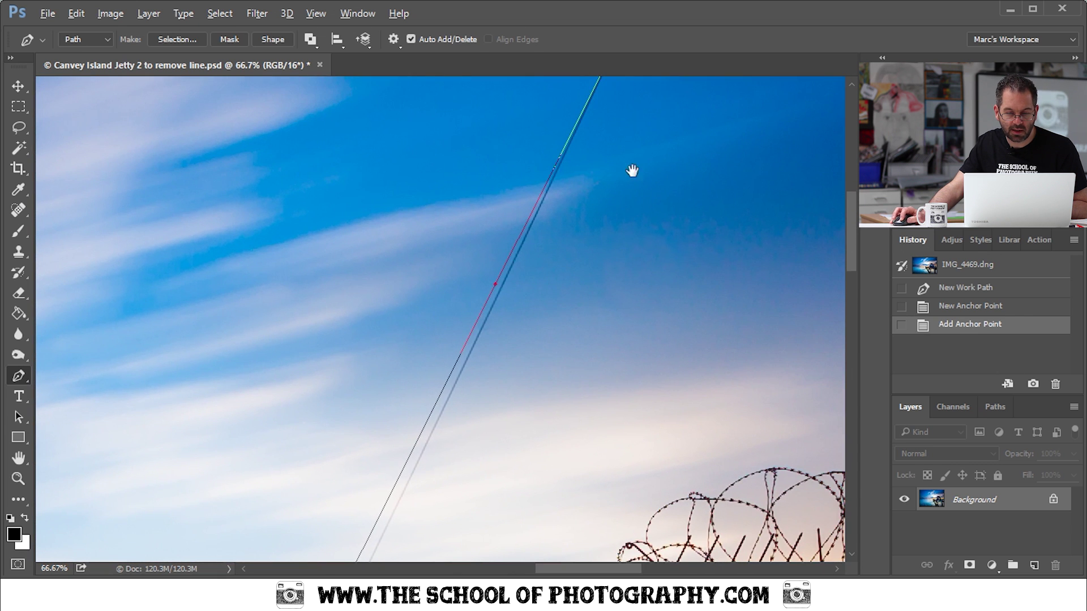
left_click_drag(633, 172, 496, 352)
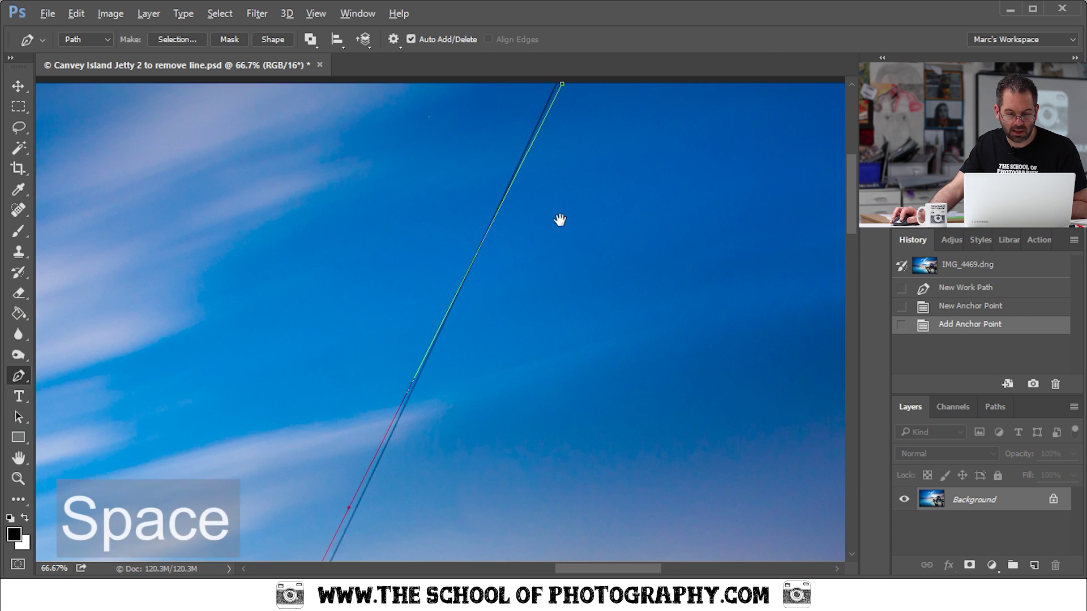
left_click_drag(560, 223, 547, 246)
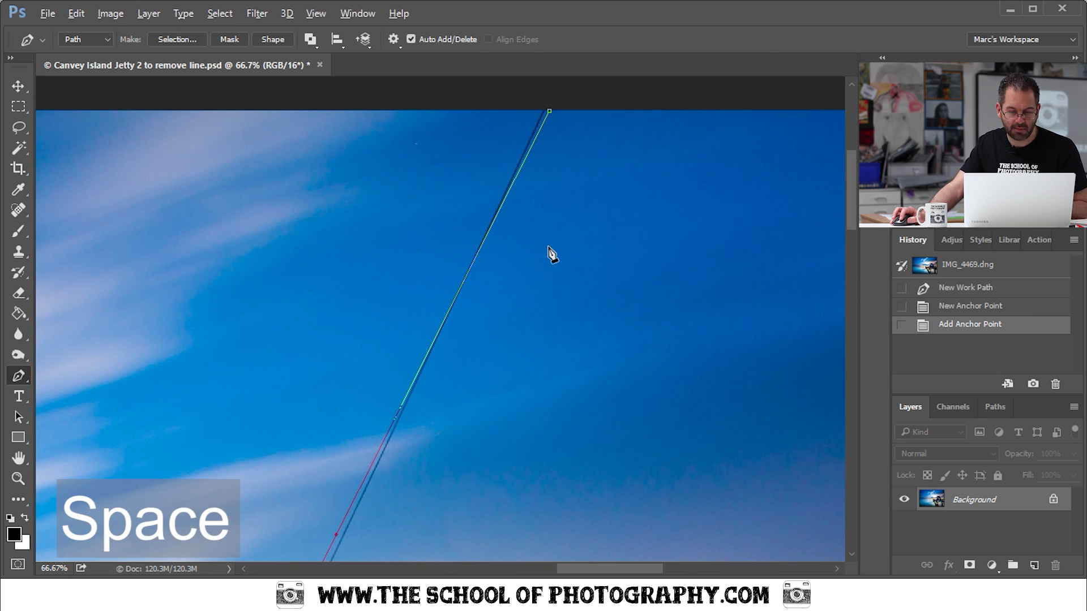
left_click_drag(558, 184, 545, 214)
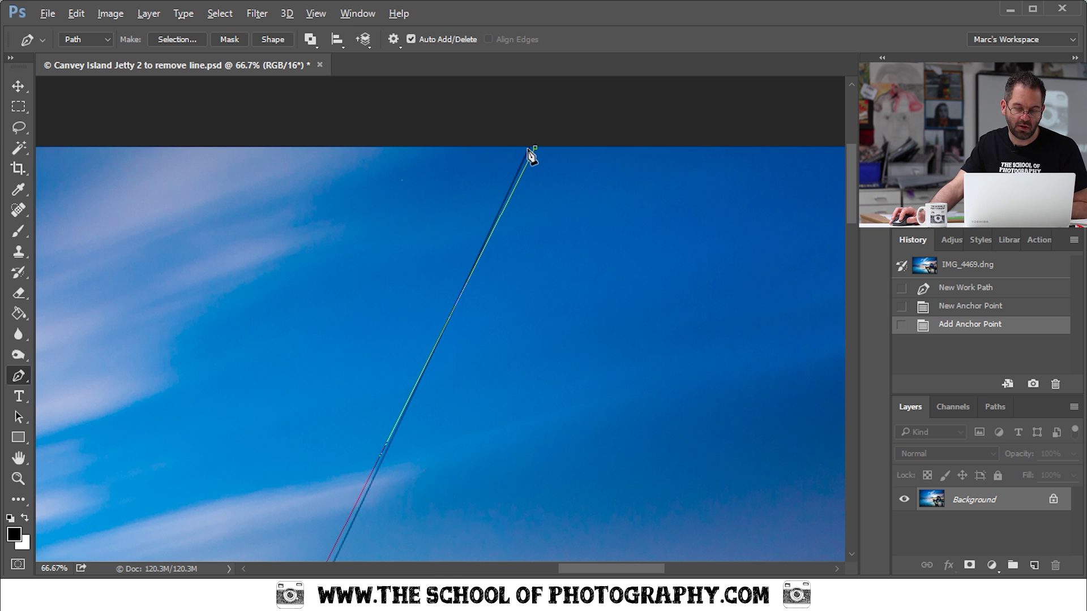
key("ctrl")
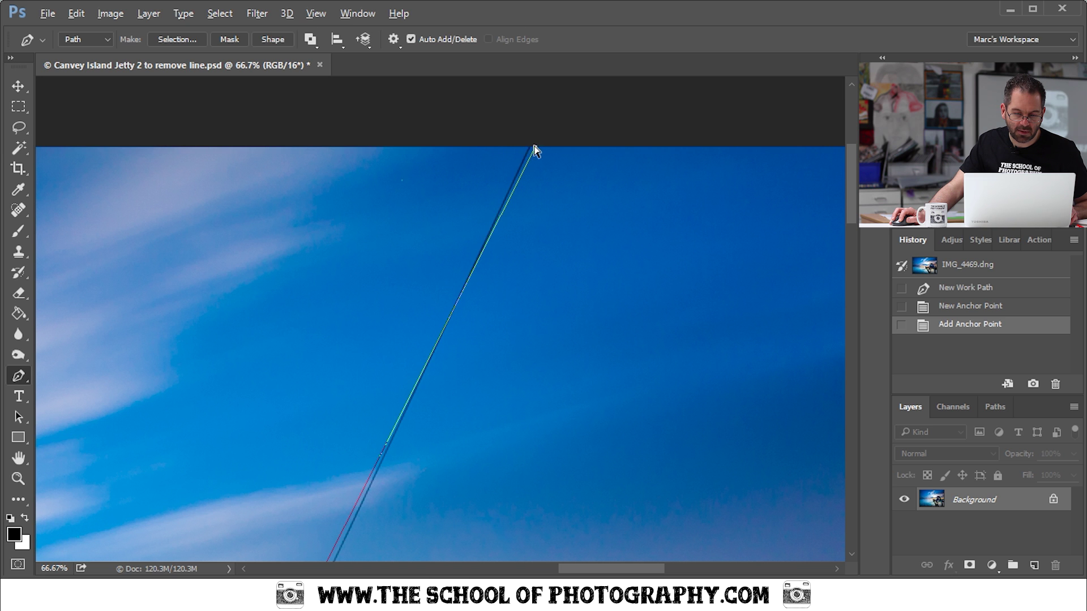
left_click_drag(535, 148, 532, 144)
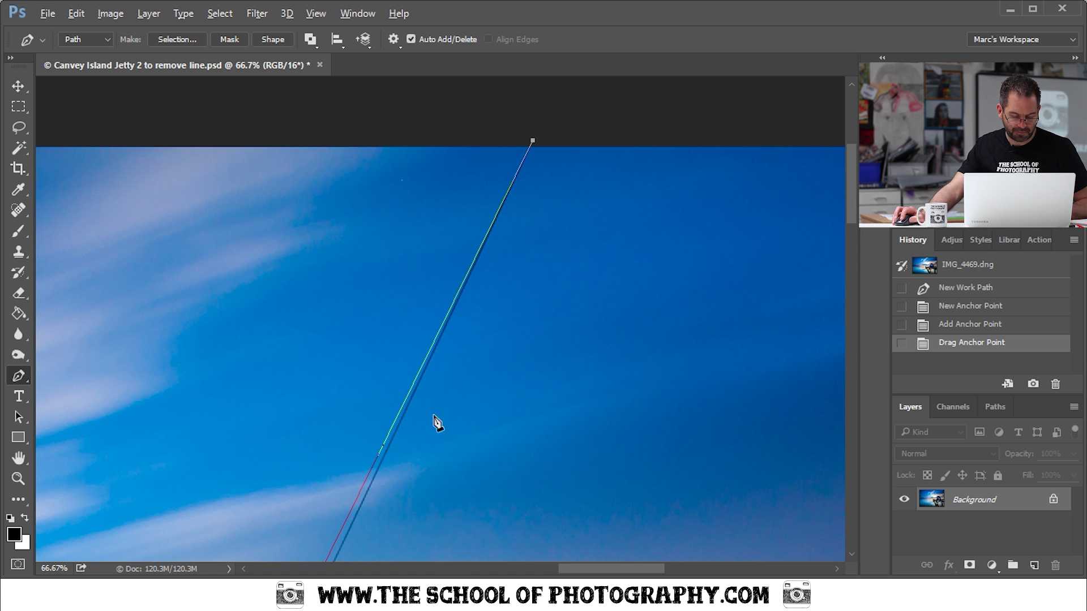
Drag the middle anchor near the barbed wire onto the cable line.
left_click_drag(409, 443, 511, 188)
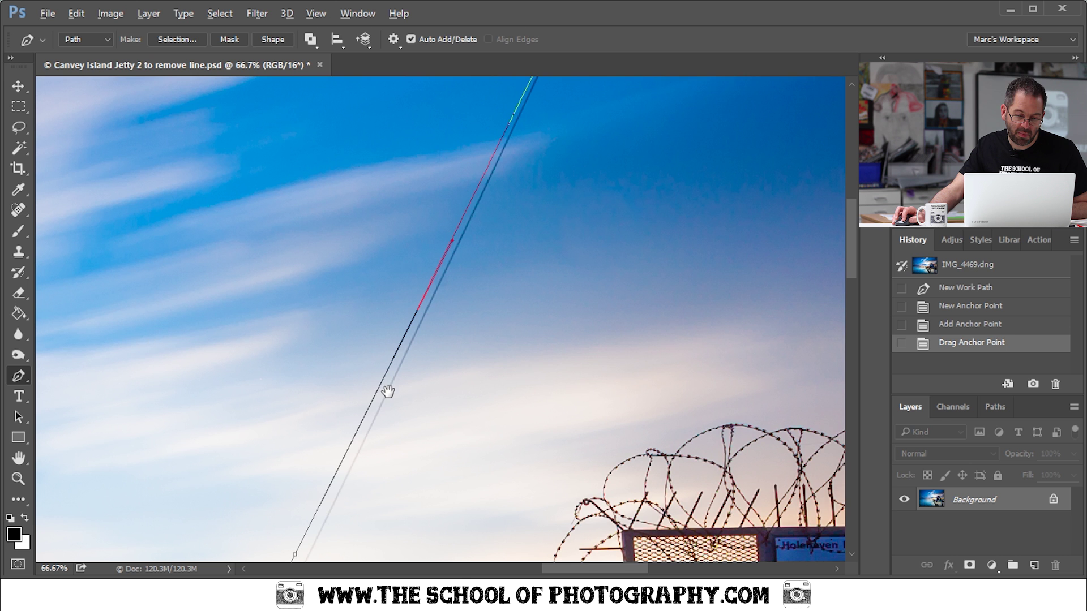
left_click_drag(421, 421, 470, 271)
left_click_drag(458, 366, 498, 254)
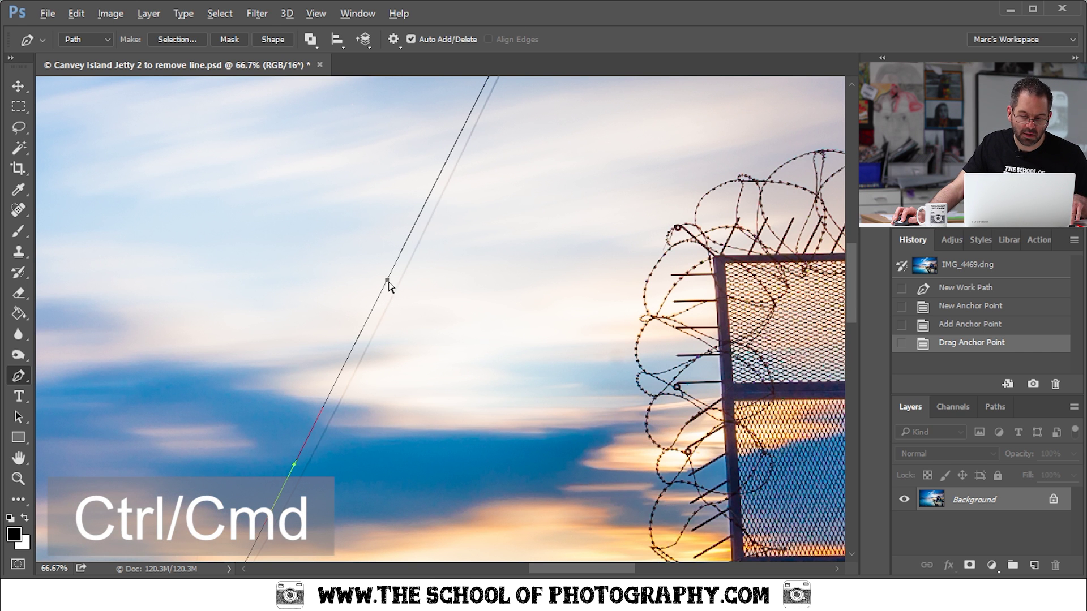
left_click_drag(389, 286, 395, 291)
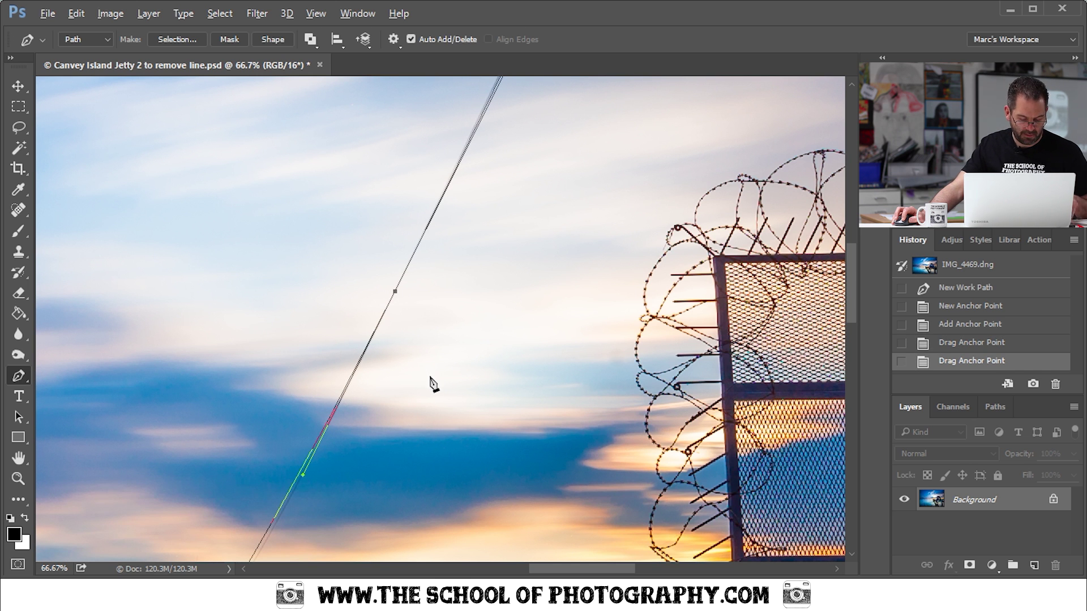
Move the anchor above the jetty hut down onto the cable's line.
key("space")
left_click_drag(400, 427, 429, 257)
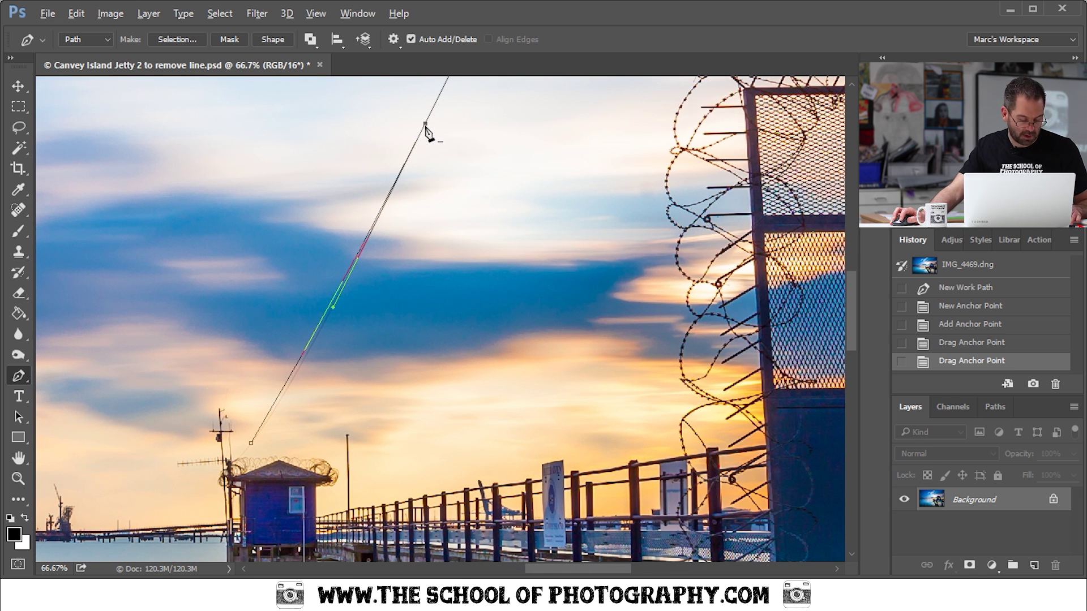
key("ctrl")
left_click_drag(426, 125, 397, 185)
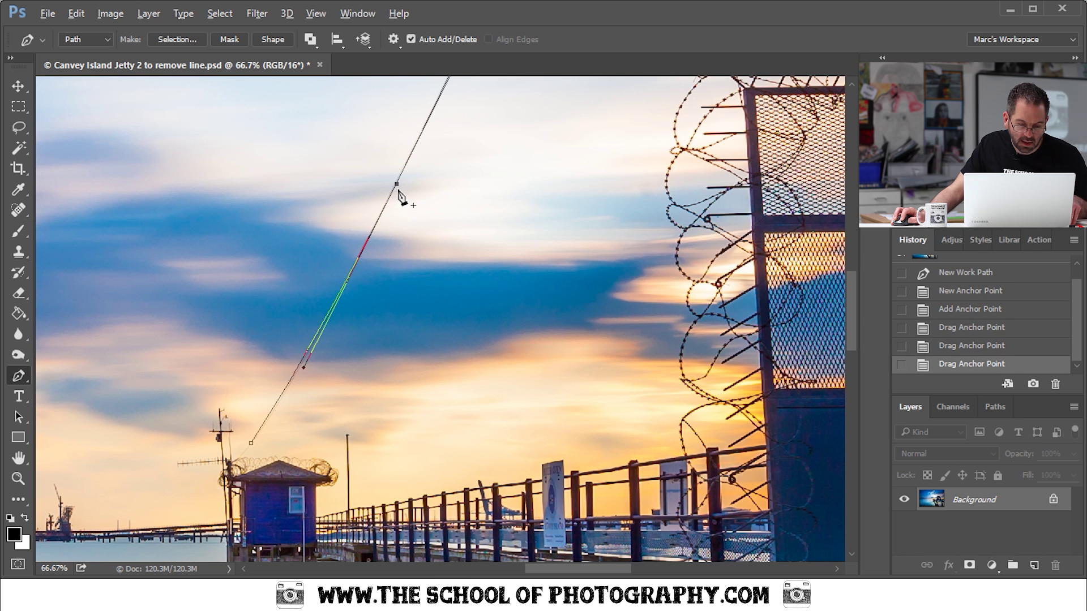
At 200% zoom, move the path's lower end anchor down-left onto the cable.
key("ctrl")
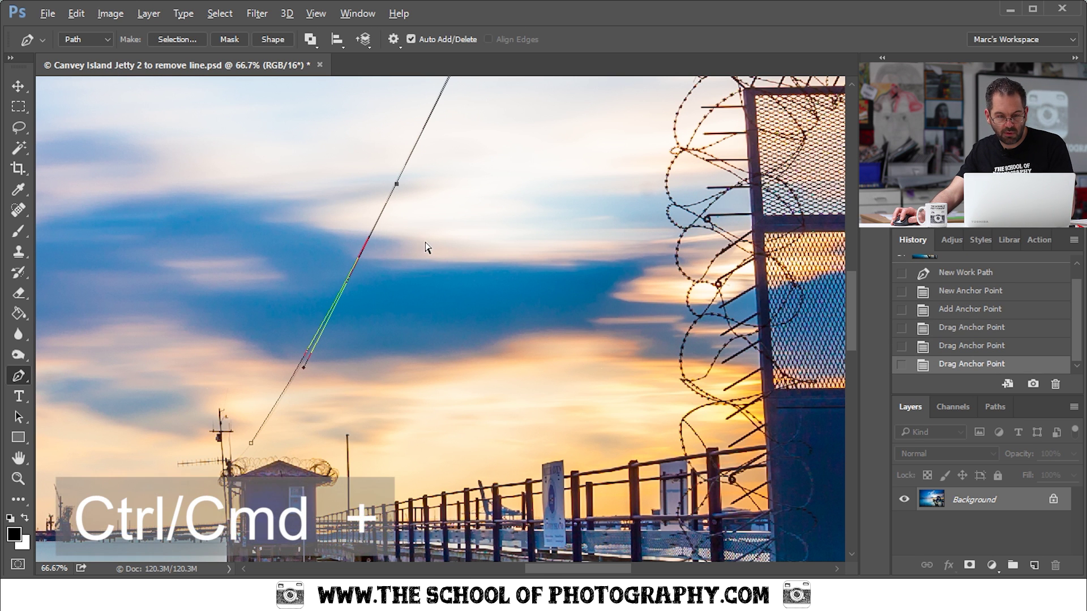
key("ctrl+plus")
key("ctrl+plus")
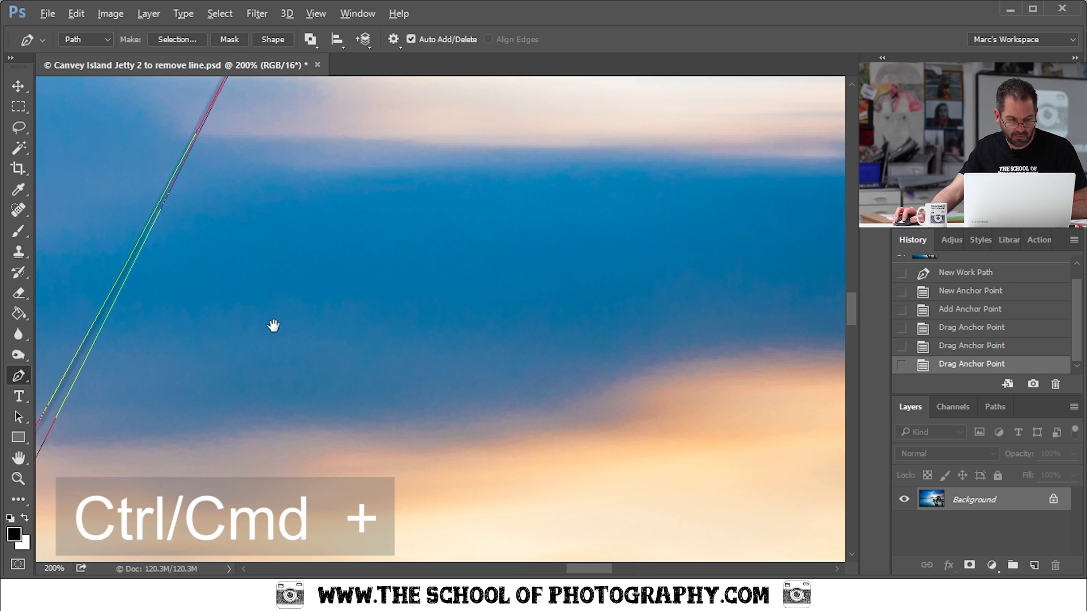
left_click_drag(273, 326, 517, 177)
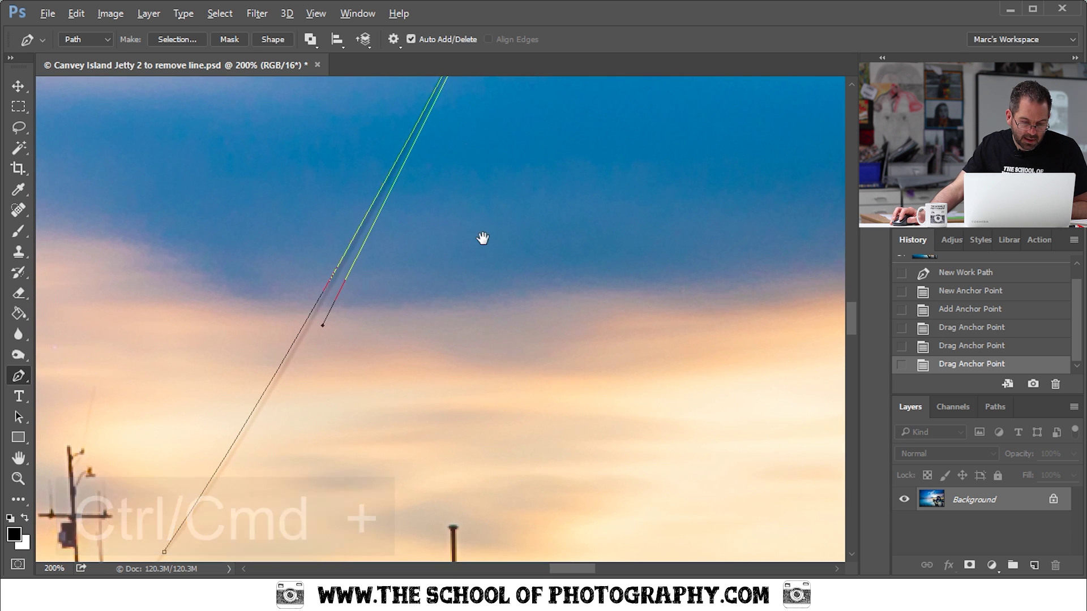
left_click_drag(483, 238, 490, 226)
key("ctrl")
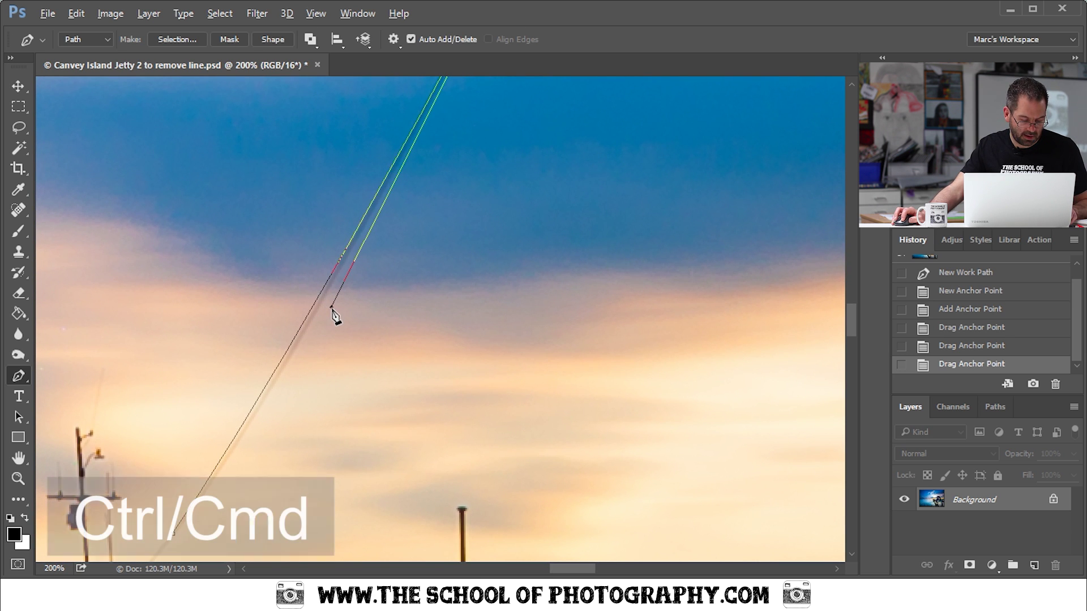
left_click_drag(331, 309, 309, 358)
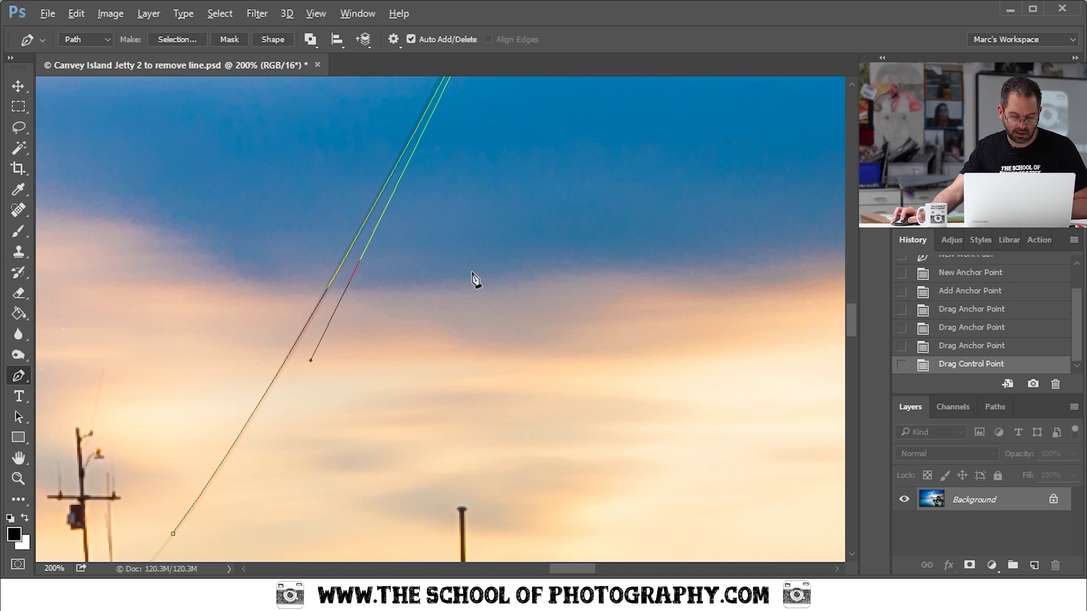
Shift the next path segment higher up onto the cable line.
left_click_drag(473, 281, 402, 378)
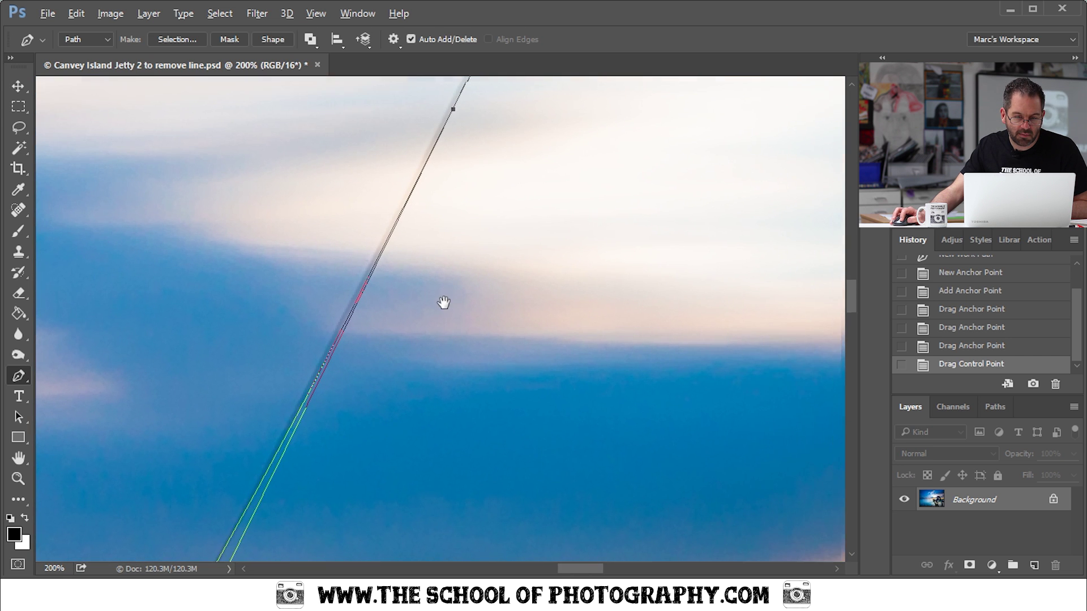
left_click_drag(444, 303, 390, 352)
key("ctrl")
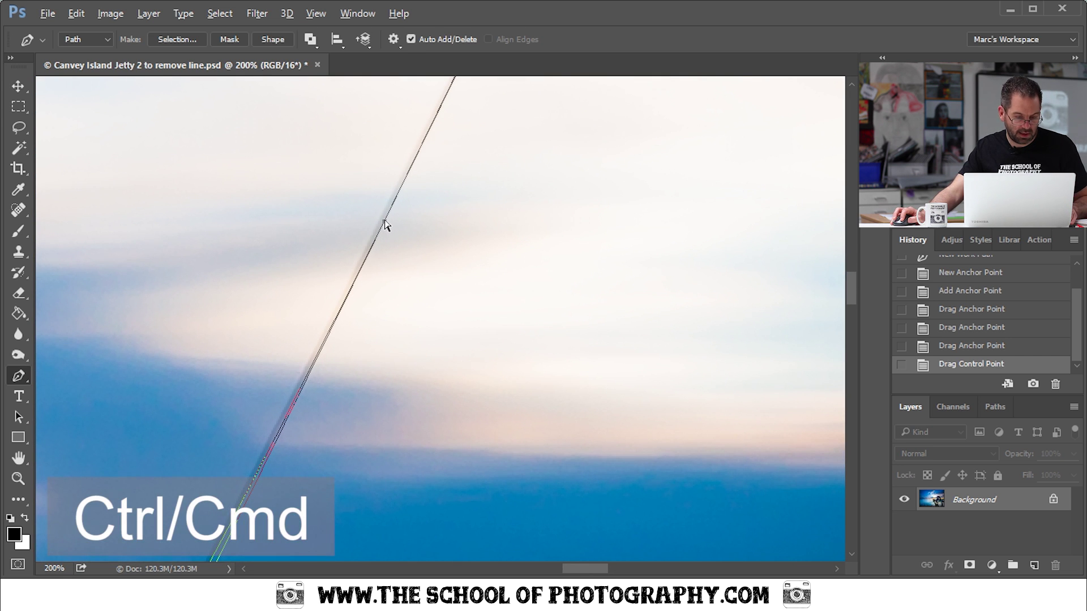
left_click_drag(383, 223, 383, 222)
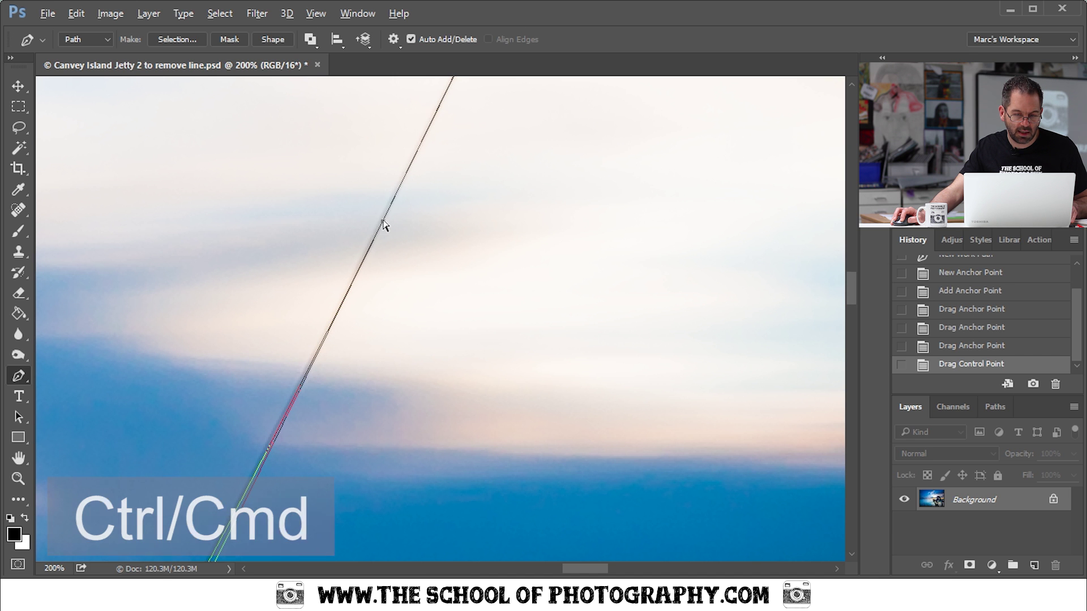
Pan up along the cable until the photo's top edge and the path's end anchor show.
left_click_drag(508, 169, 390, 419)
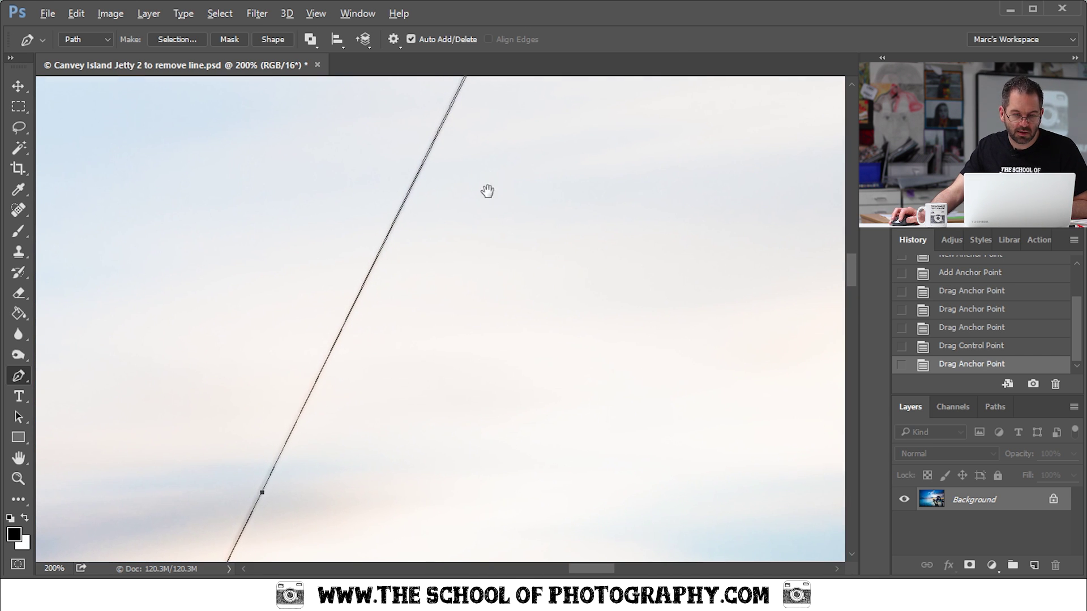
left_click_drag(487, 189, 414, 372)
left_click_drag(502, 238, 417, 384)
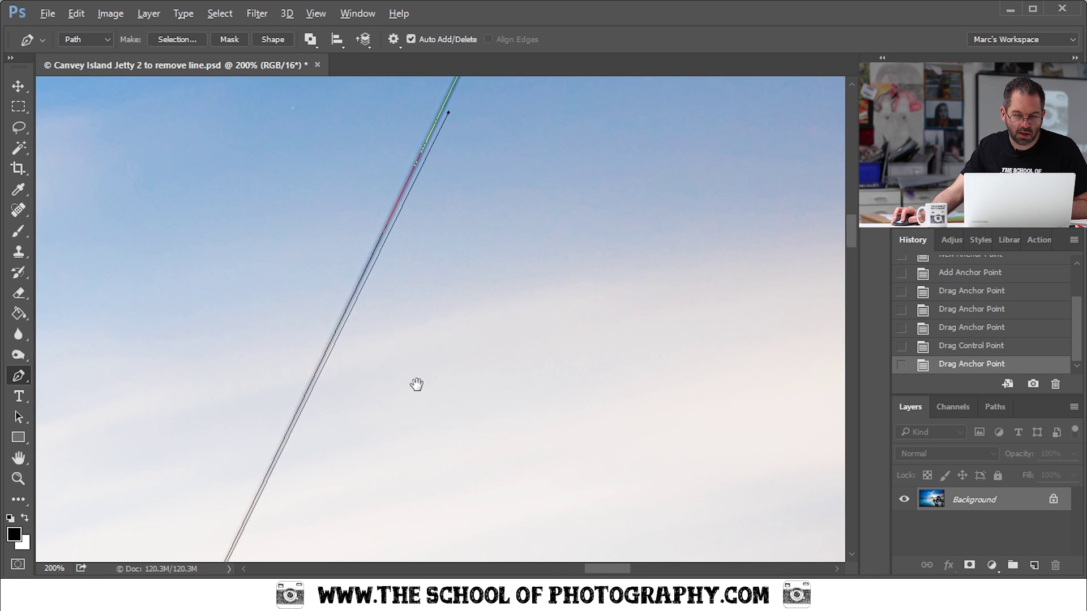
left_click_drag(487, 223, 427, 347)
left_click_drag(493, 203, 385, 359)
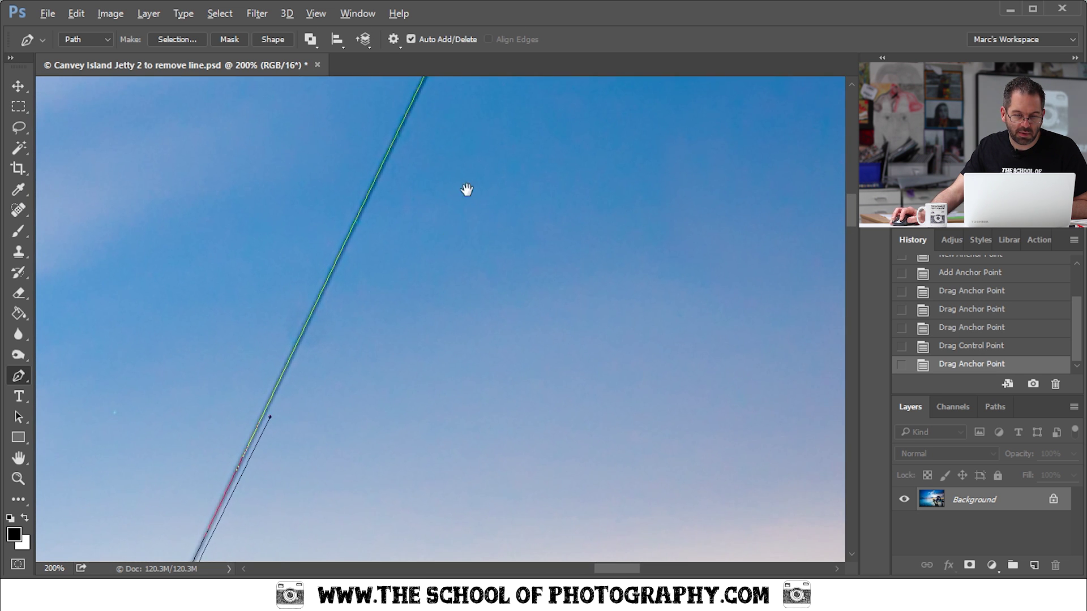
left_click_drag(468, 187, 393, 355)
left_click_drag(441, 223, 410, 288)
left_click_drag(464, 195, 383, 324)
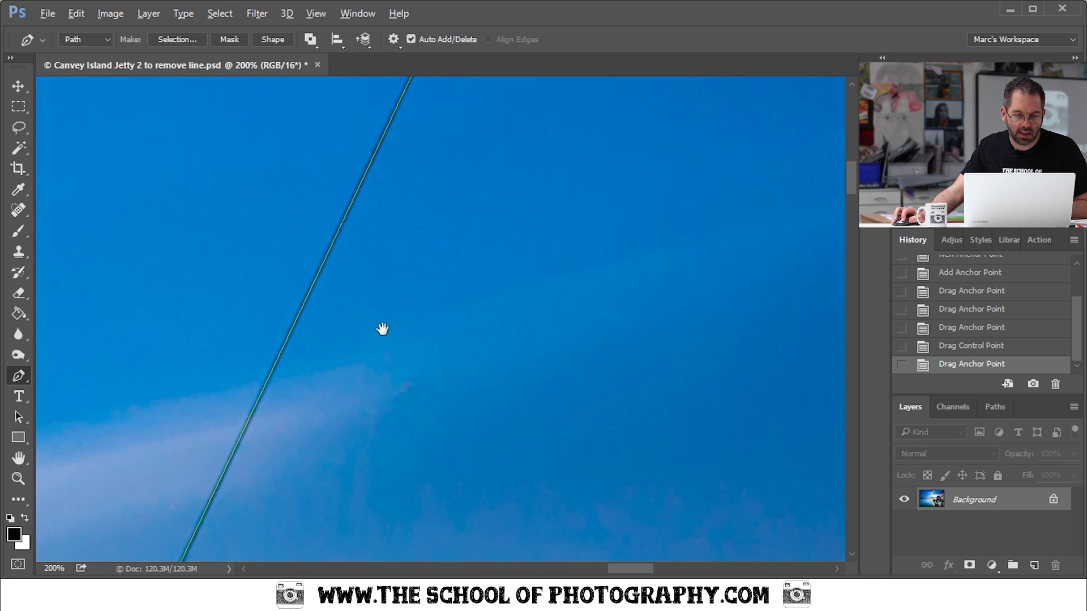
left_click_drag(489, 150, 432, 180)
left_click_drag(449, 126, 417, 286)
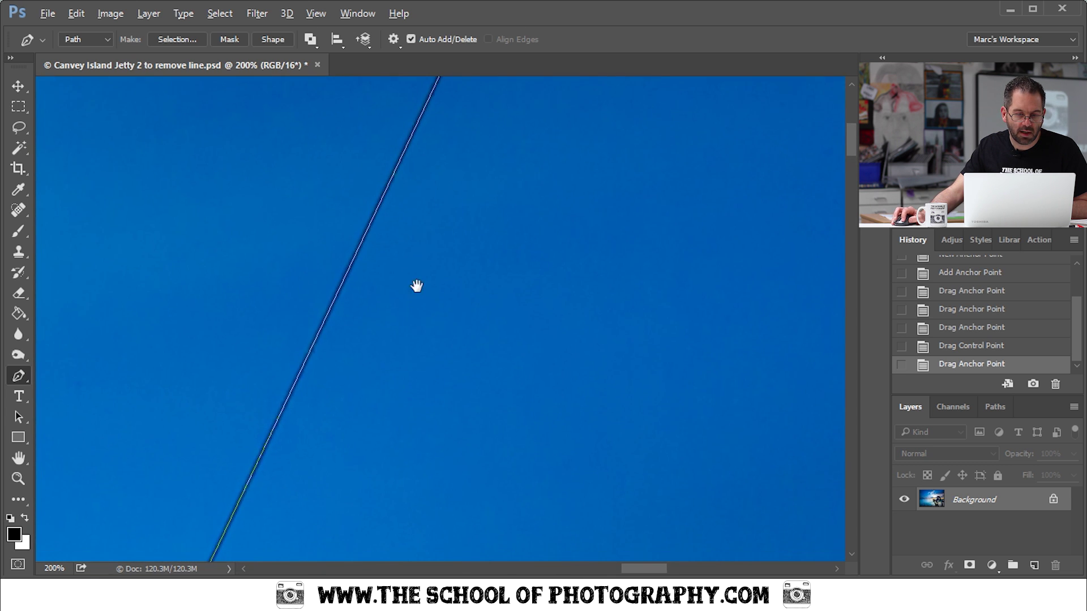
left_click_drag(491, 136, 430, 294)
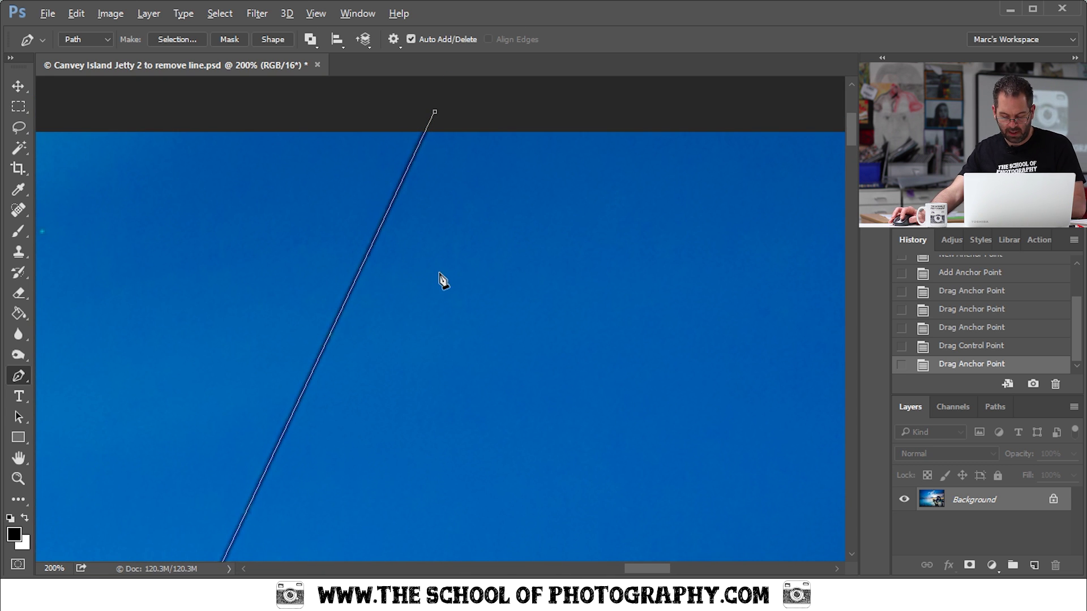
Fit the photo on screen, check the Paths list, then add empty Layer 1 above Background.
key("ctrl+0")
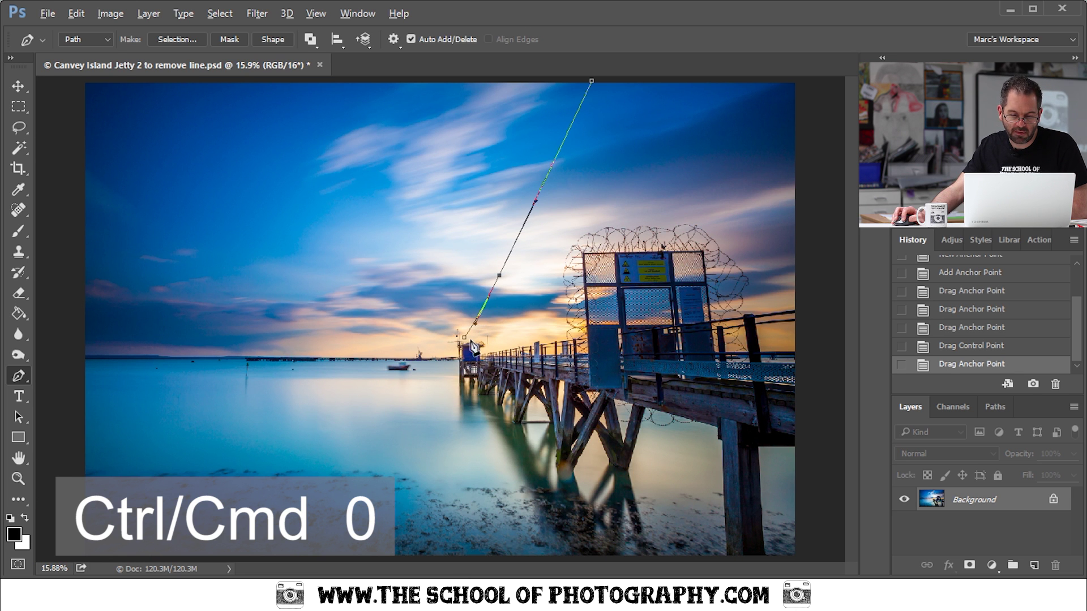
left_click(992, 406)
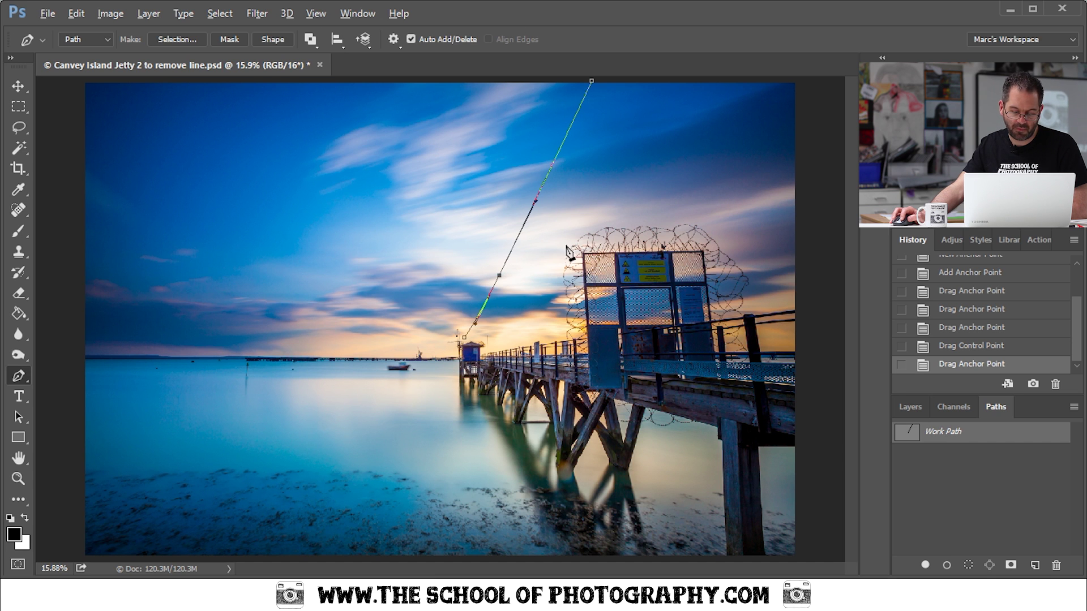
left_click(908, 408)
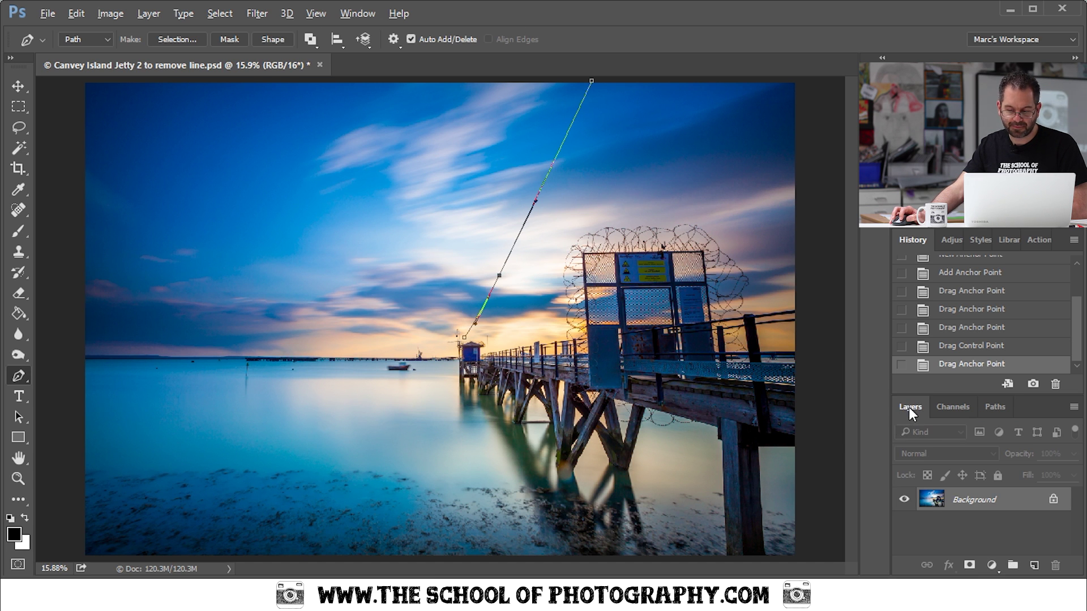
left_click(1033, 566)
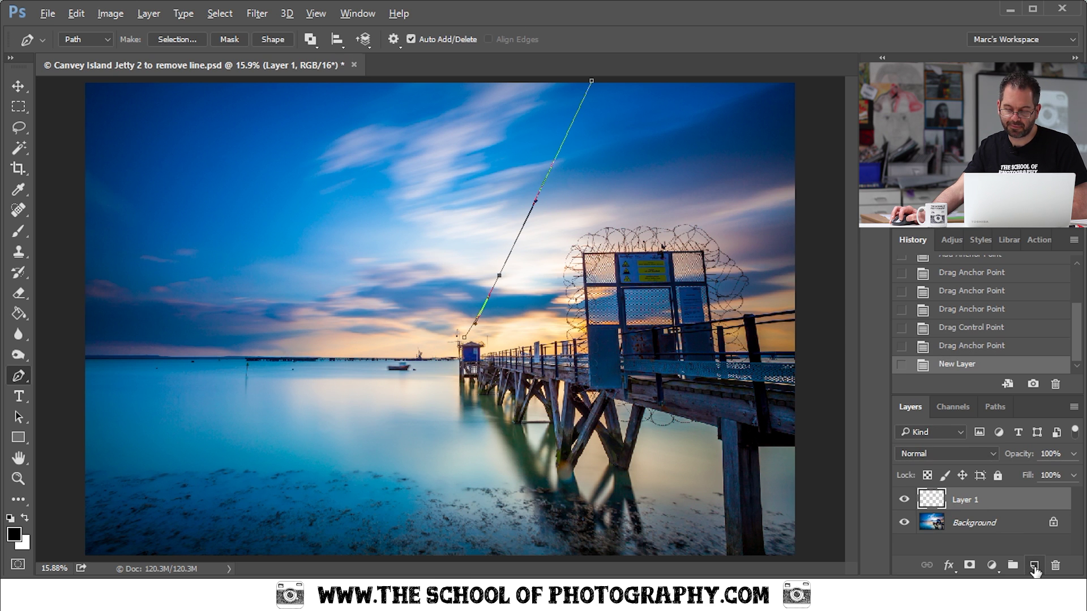
Choose the Spot Healing Brush from the healing tools group in the toolbar.
left_click(13, 213)
right_click(13, 214)
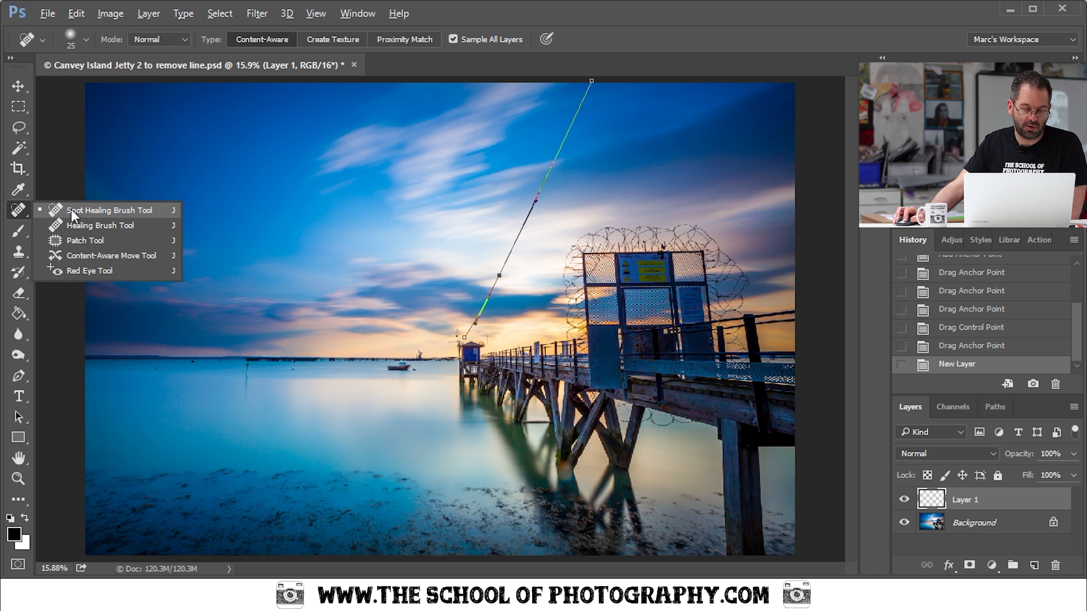
left_click(116, 211)
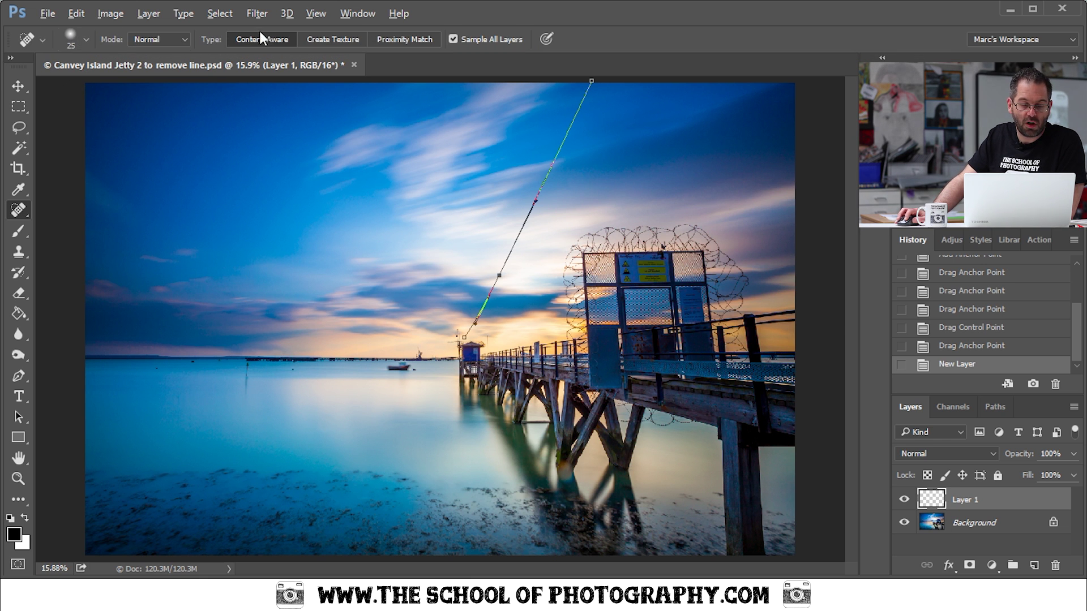
In the brush picker, leave brush Size control set to Off, then dismiss the picker.
left_click(86, 39)
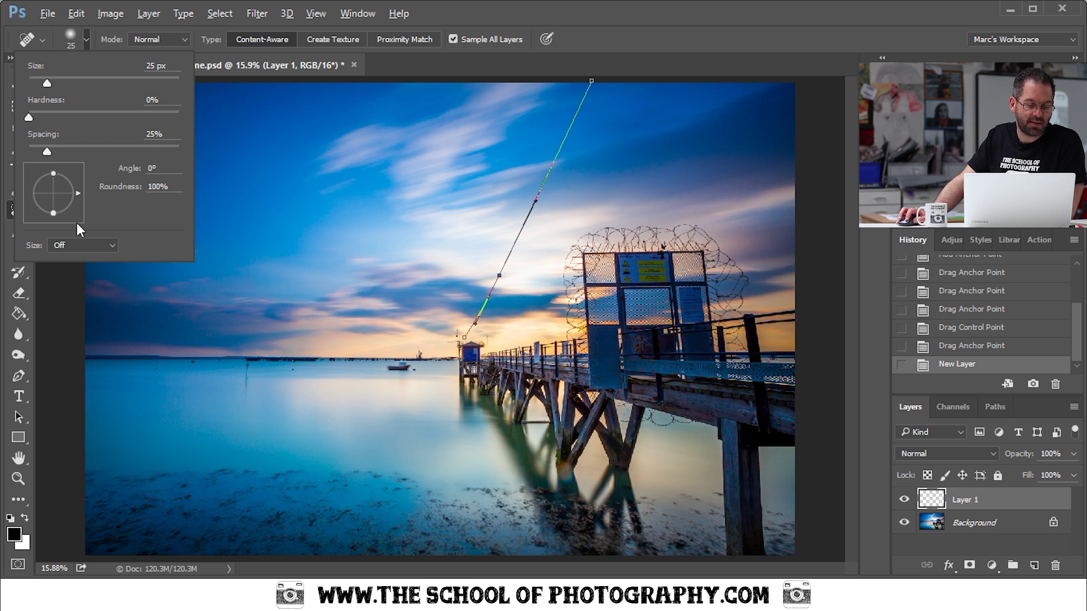
left_click(111, 246)
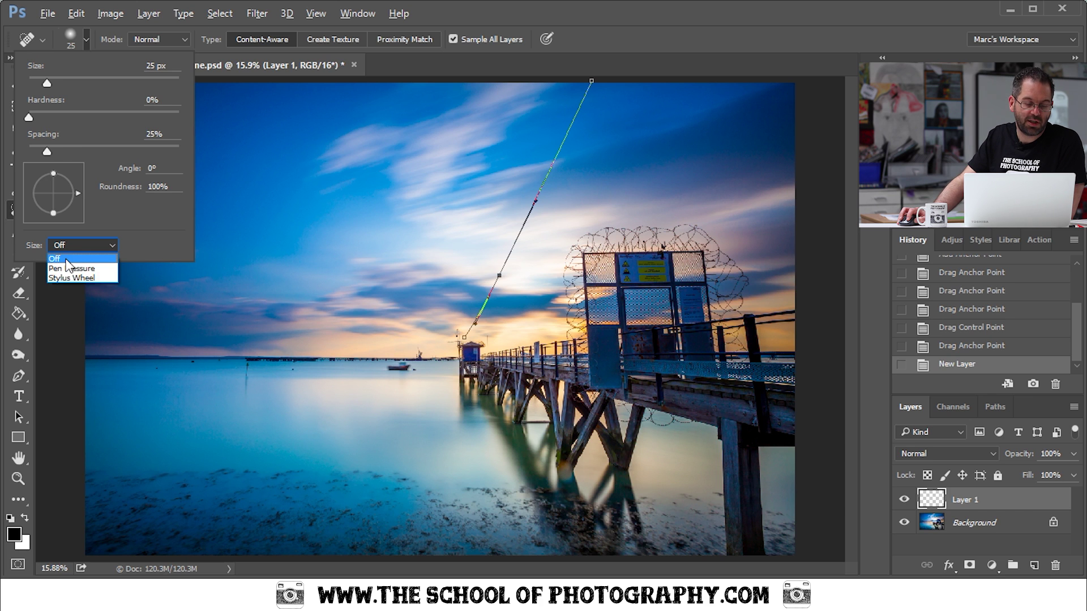
left_click(65, 259)
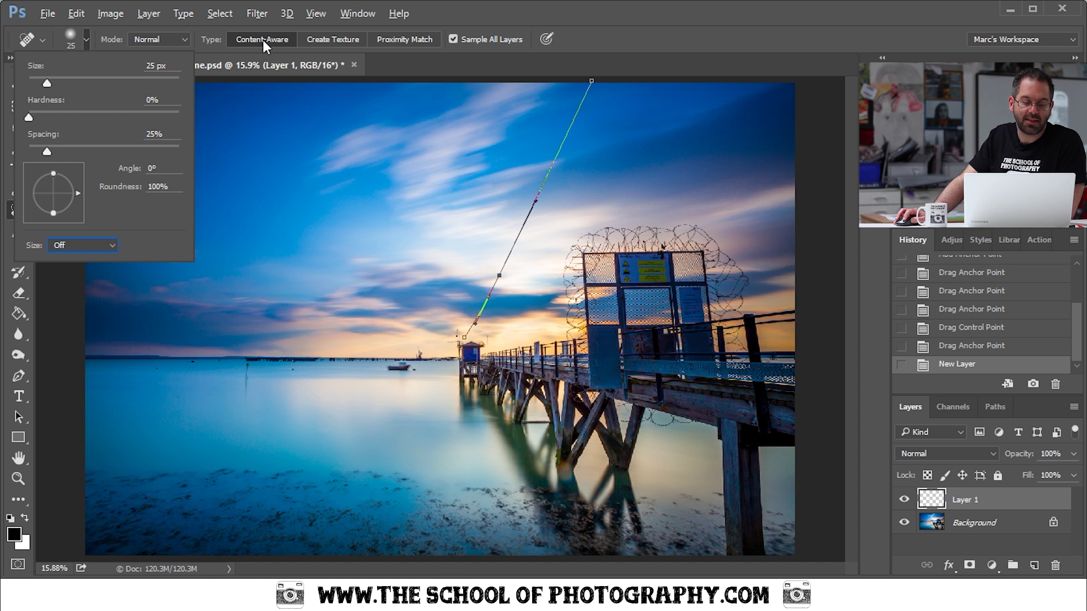
left_click(454, 38)
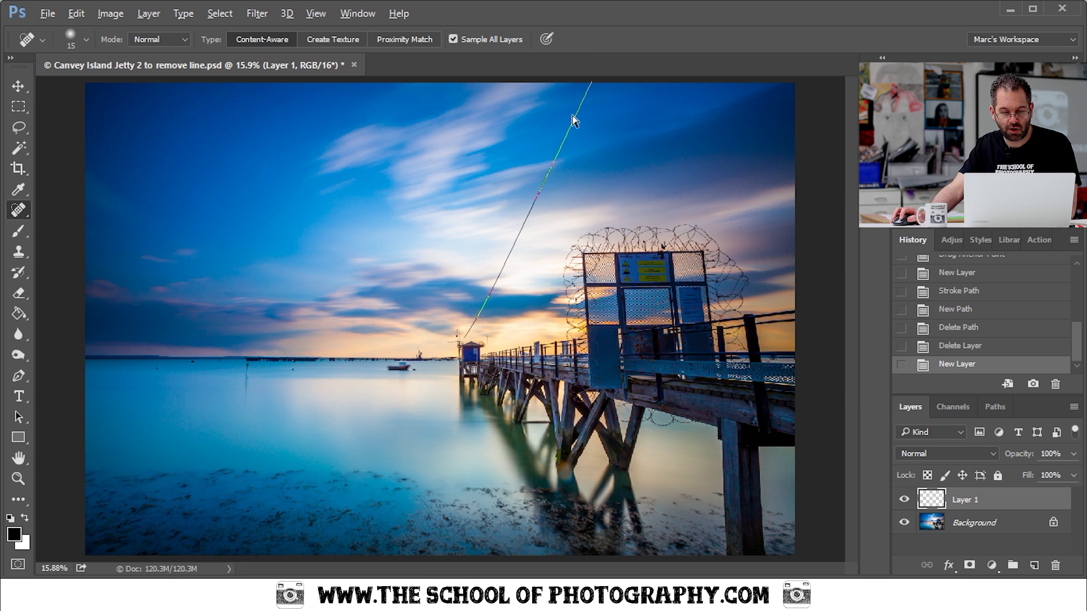
Zoom to 300% on the cable, size the brush to 30 px with ] and [, then fit the photo.
key("ctrl+plus")
key("ctrl+plus")
key("ctrl+plus")
key("ctrl+plus")
key("ctrl+plus")
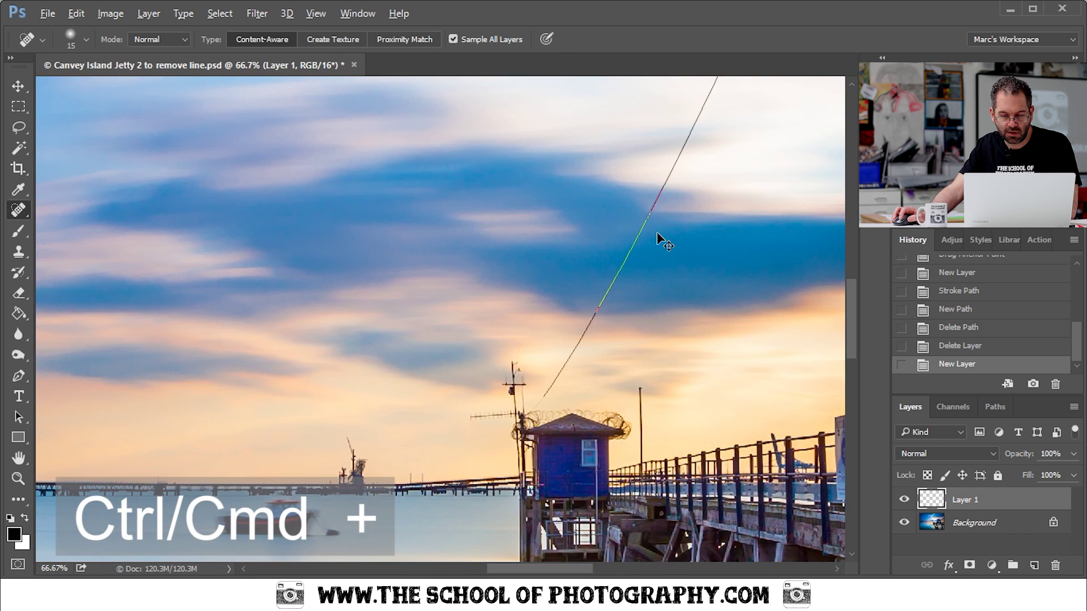
key("ctrl+plus")
scroll(440, 320, "up", 15)
scroll(440, 320, "right", 10)
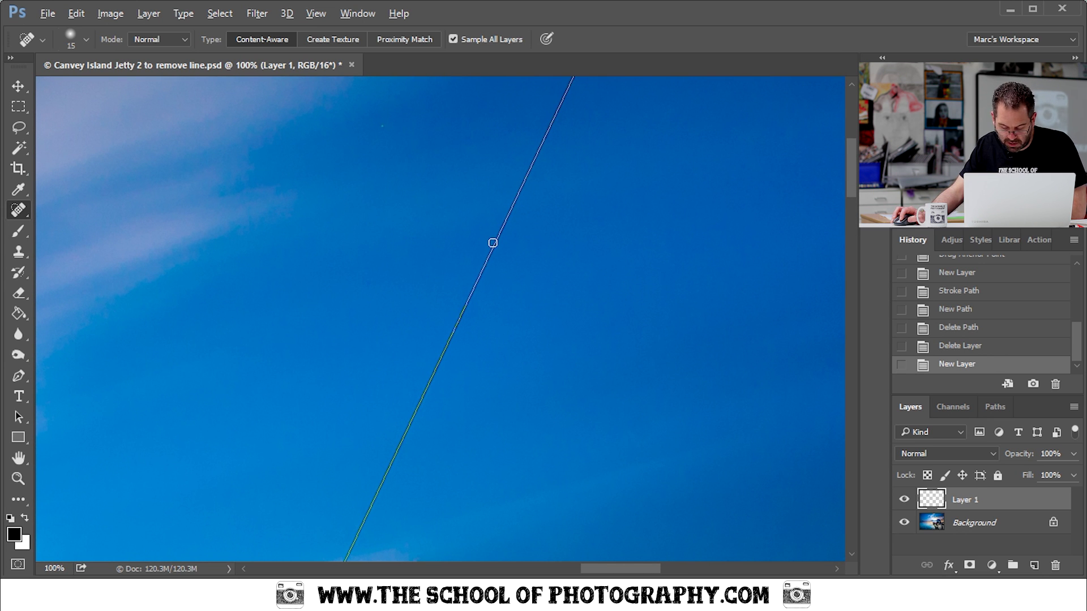
key("ctrl+plus")
key("ctrl+plus")
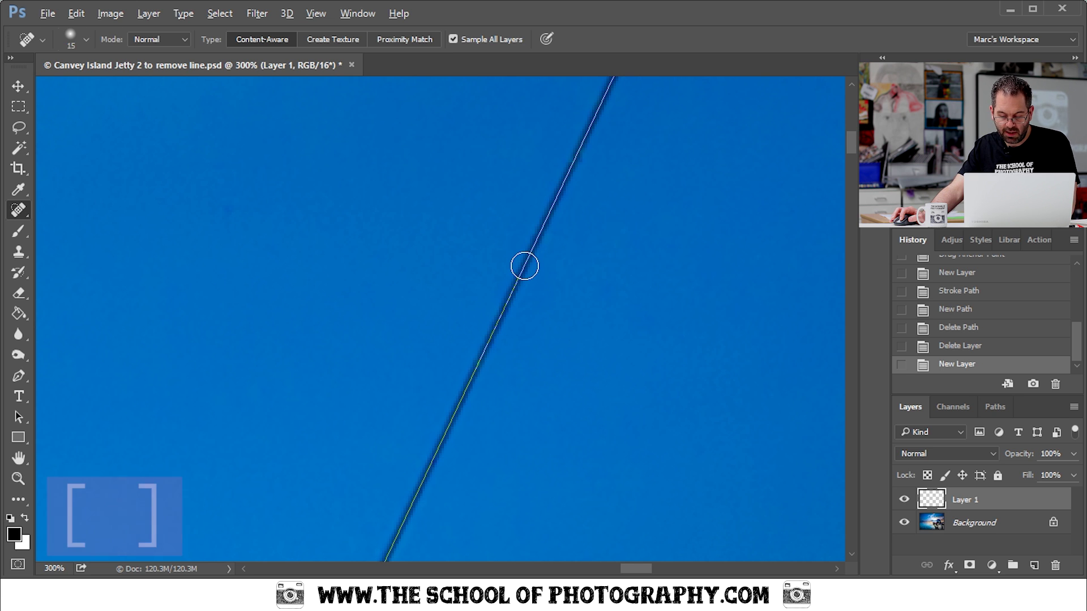
key("bracketright")
key("bracketright")
key("bracketright")
key("bracketright")
key("bracketright")
key("bracketright")
key("bracketright")
key("bracketright")
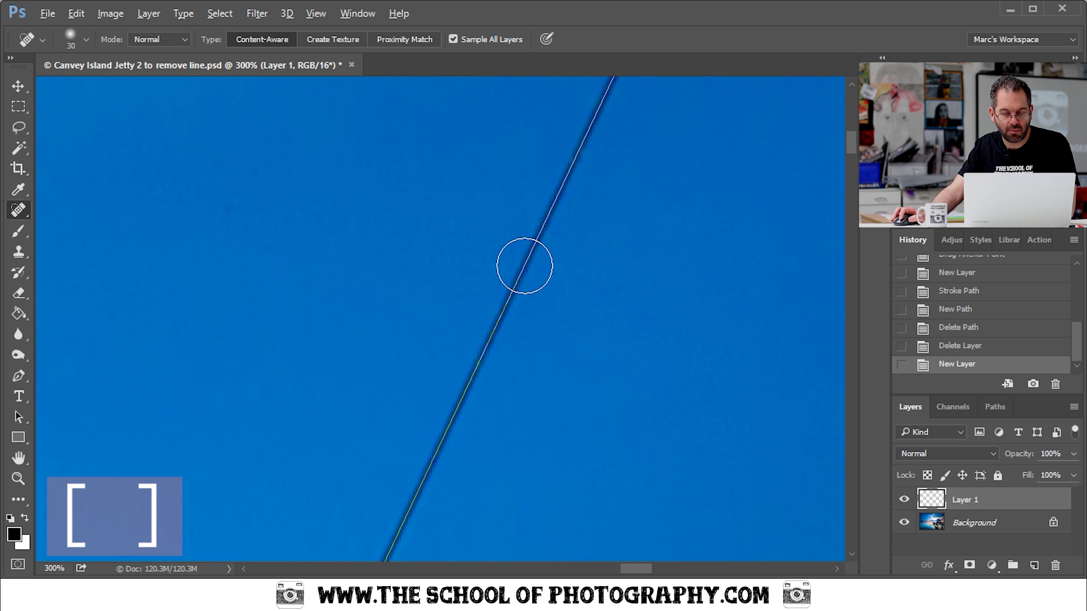
key("bracketleft")
key("bracketleft")
key("bracketleft")
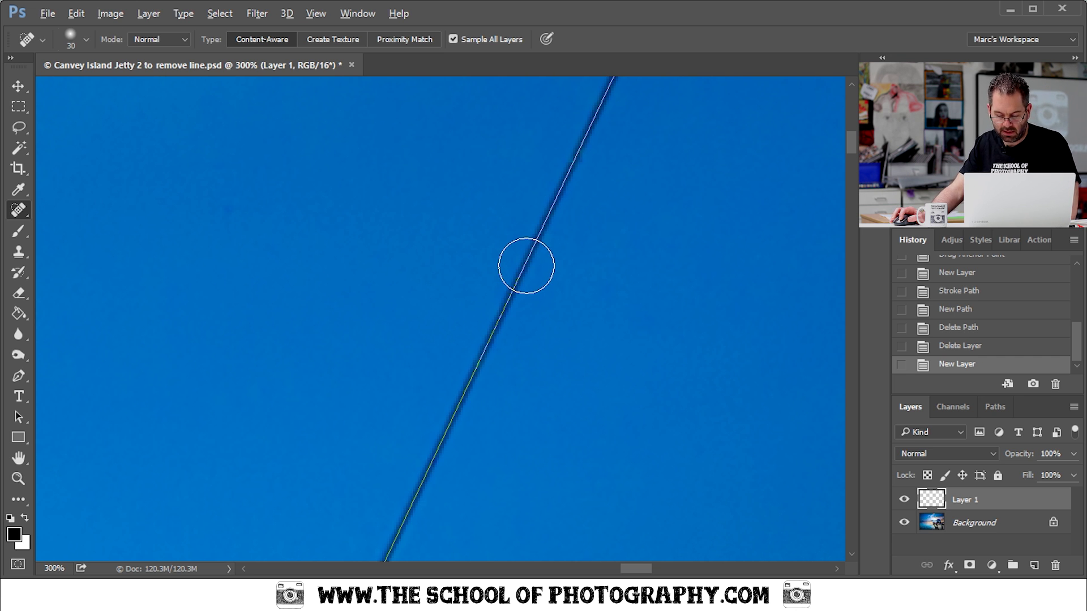
key("ctrl+0")
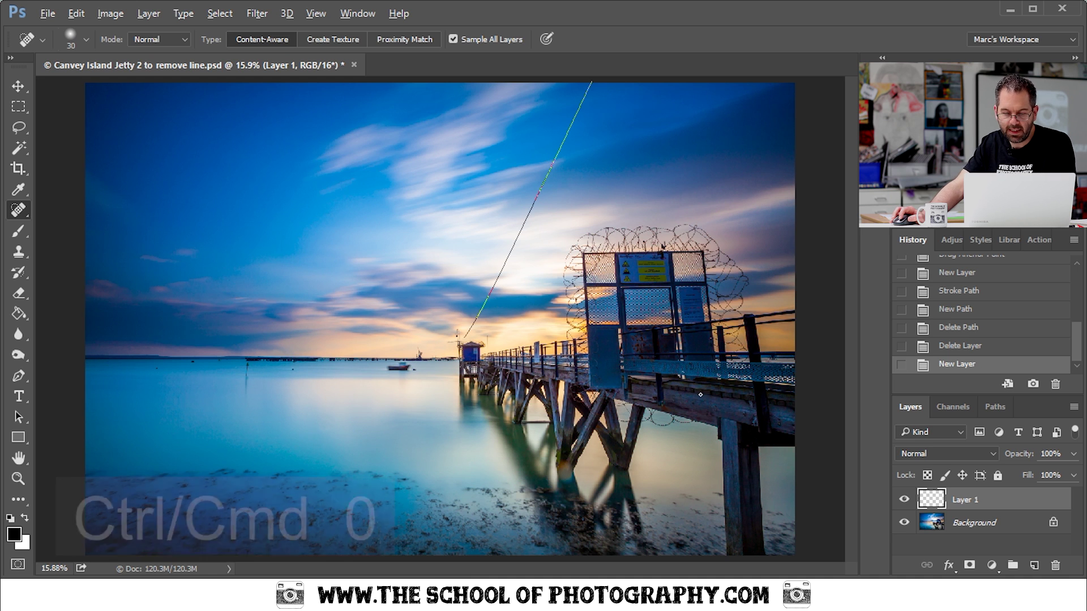
Stroke the work path with the Spot Healing Brush to erase the cable, saving it as Path 1.
left_click(993, 406)
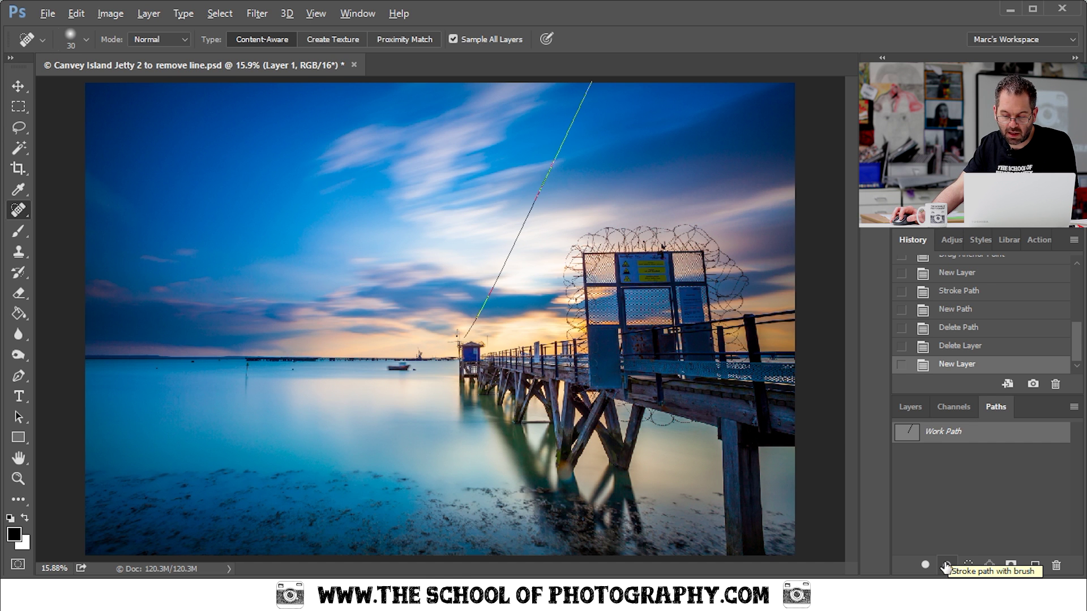
left_click(947, 565)
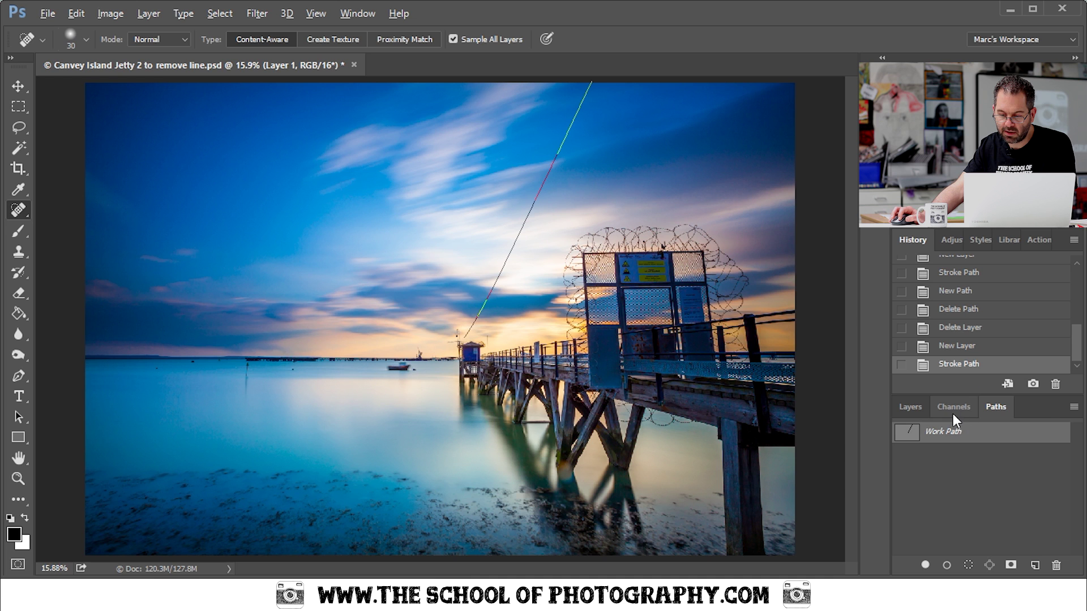
left_click(1035, 566)
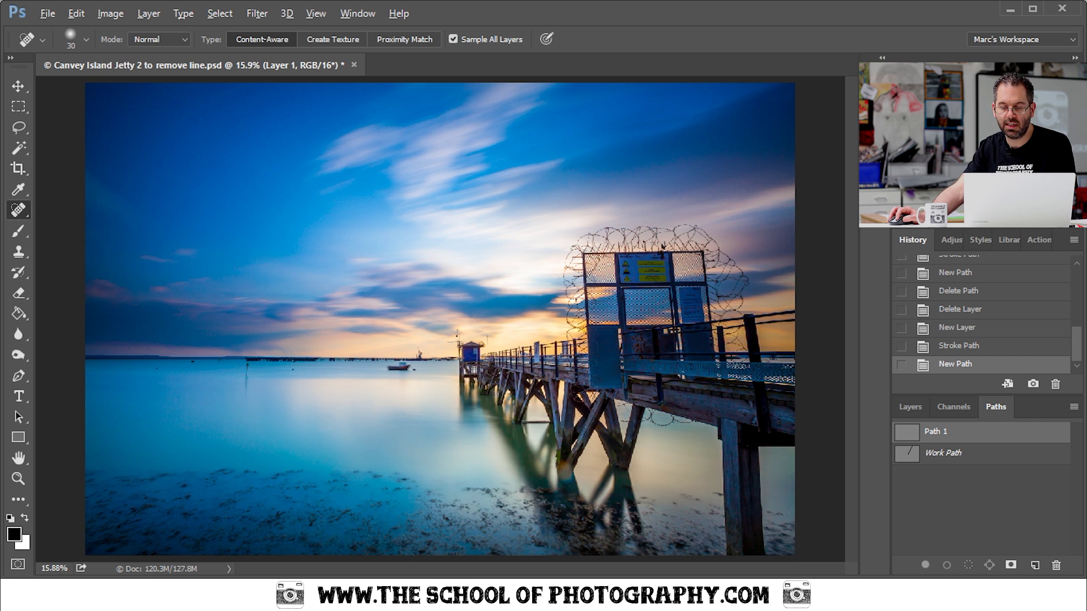
Return to Layers and toggle Layer 1's visibility to compare the sky with and without the cable.
left_click(916, 409)
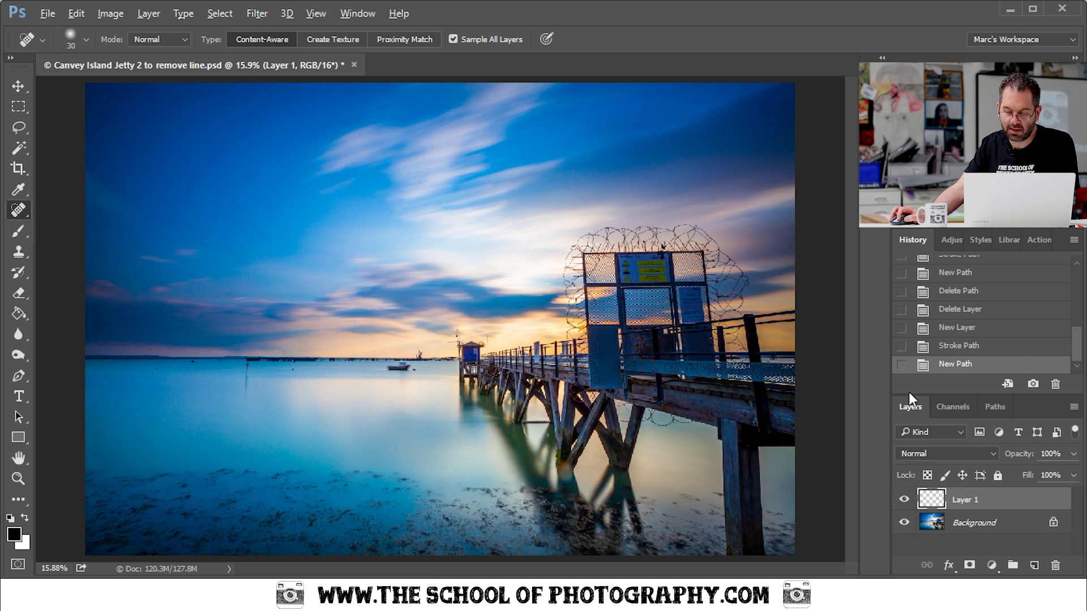
left_click(903, 500)
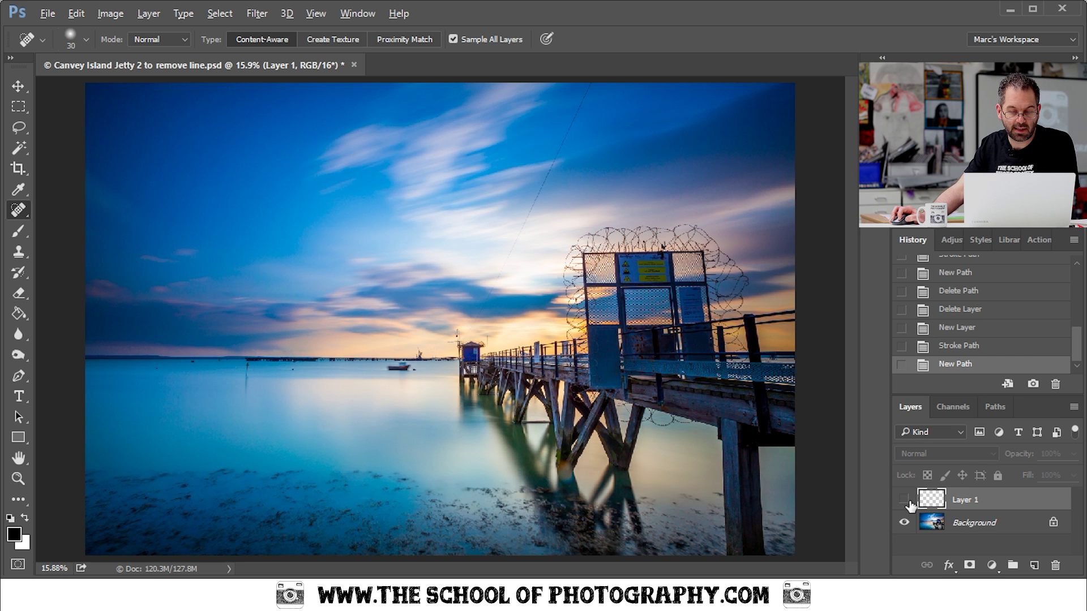
left_click(904, 500)
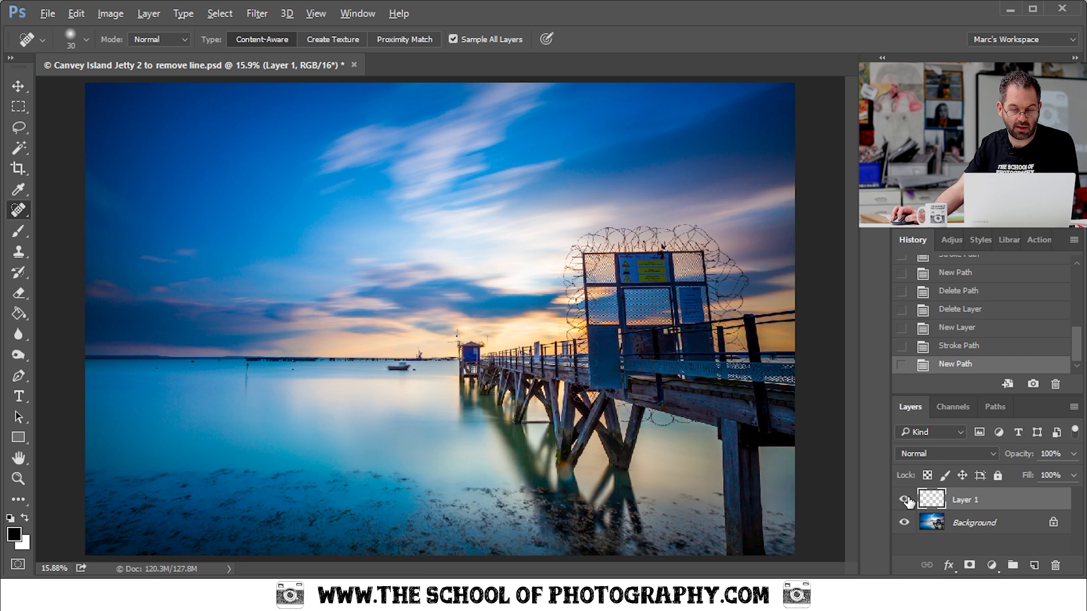
left_click(905, 500)
left_click(905, 501)
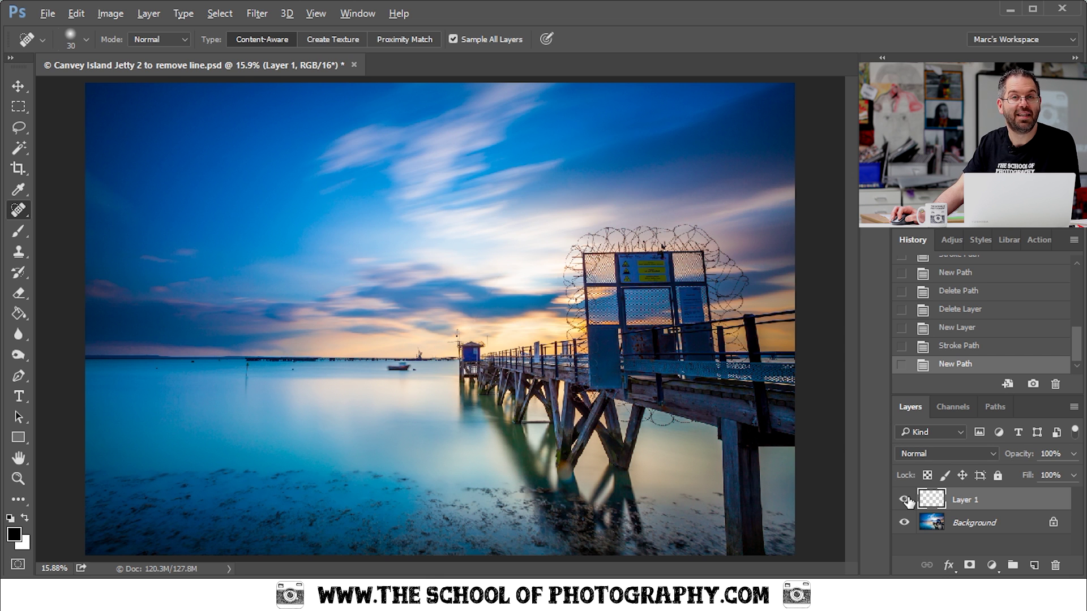